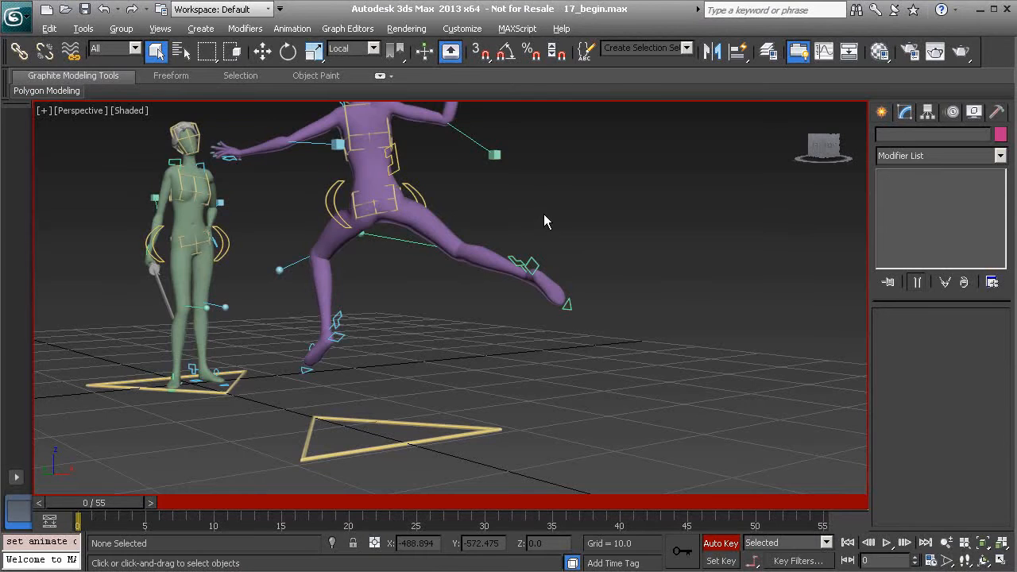
Show the safe frame in the Perspective viewport, fit both characters inside it, and scrub through the animation to check the framing.
{"action": "key", "text": "shift+f"}
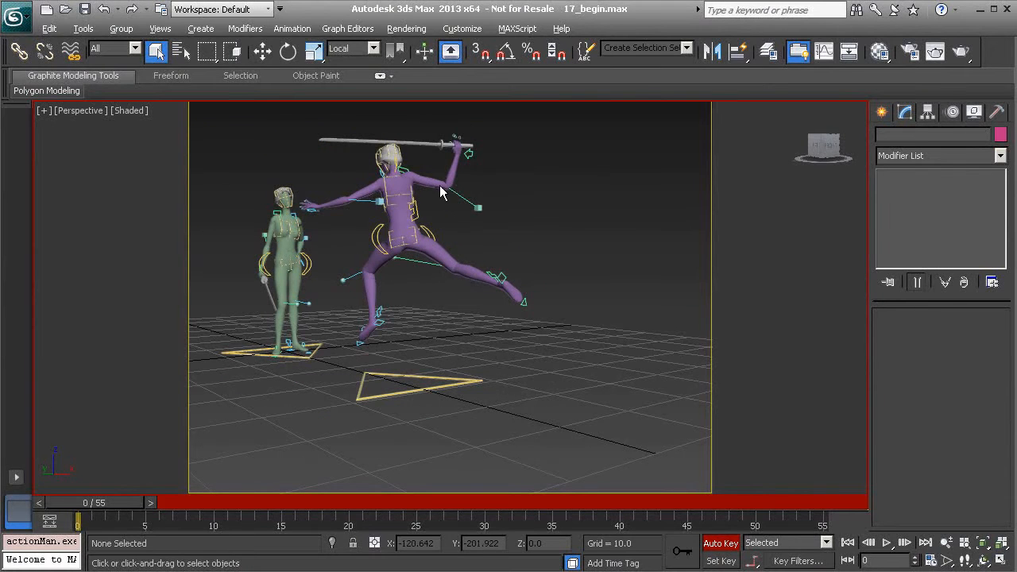
{"action": "middle_click_drag", "start_coordinate": [466, 276], "coordinate": [493, 300], "text": "alt"}
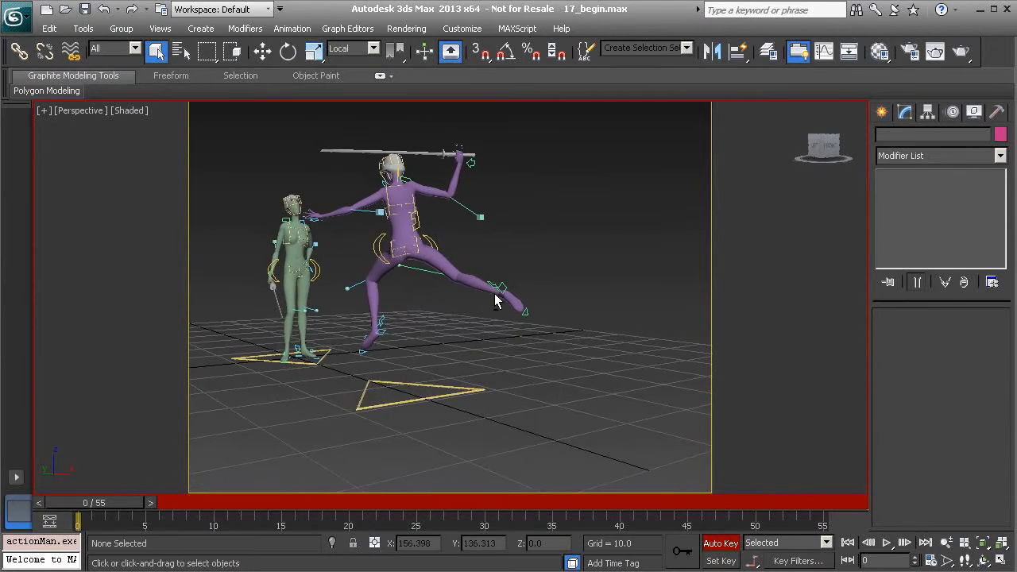
{"action": "left_click_drag", "start_coordinate": [128, 503], "coordinate": [414, 521]}
{"action": "middle_click_drag", "start_coordinate": [450, 404], "coordinate": [462, 463], "text": "alt"}
{"action": "left_click_drag", "start_coordinate": [425, 509], "coordinate": [45, 490]}
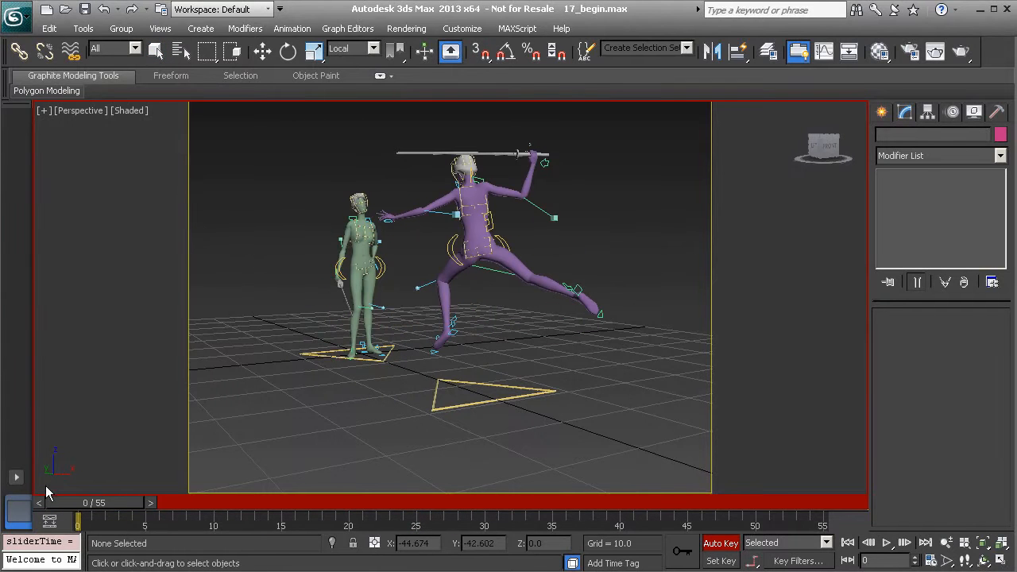
Set all animation keys of the Heroine_Controls selection set to Auto tangents in the Curve Editor.
{"action": "left_click", "coordinate": [687, 49]}
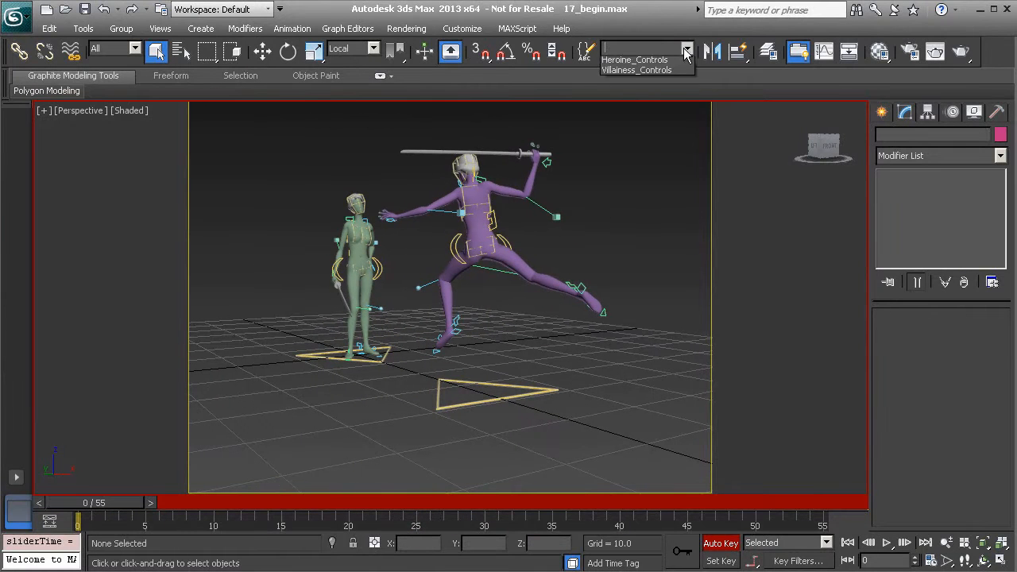
{"action": "left_click", "coordinate": [645, 62]}
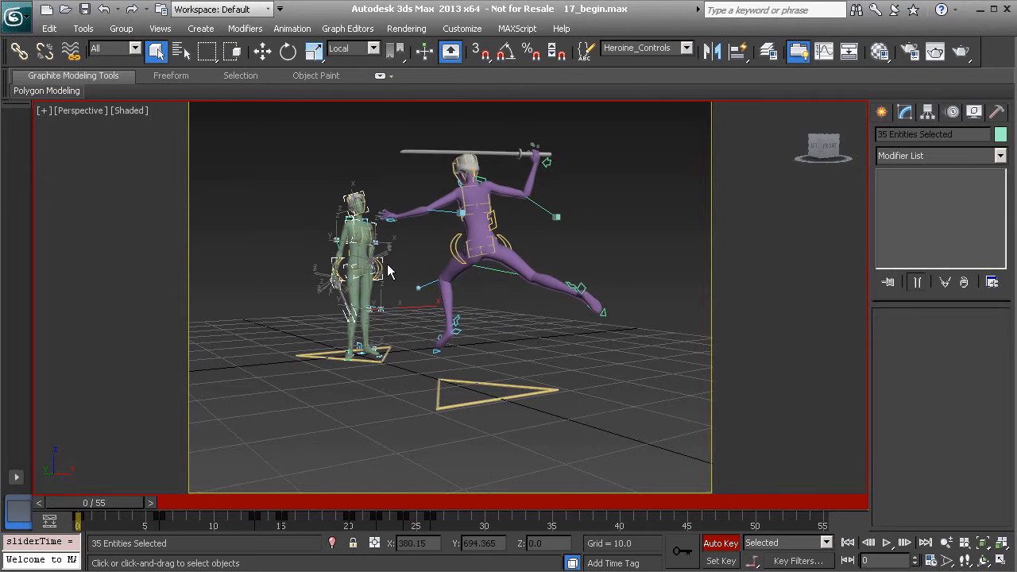
{"action": "right_click", "coordinate": [587, 202]}
{"action": "left_click", "coordinate": [634, 293]}
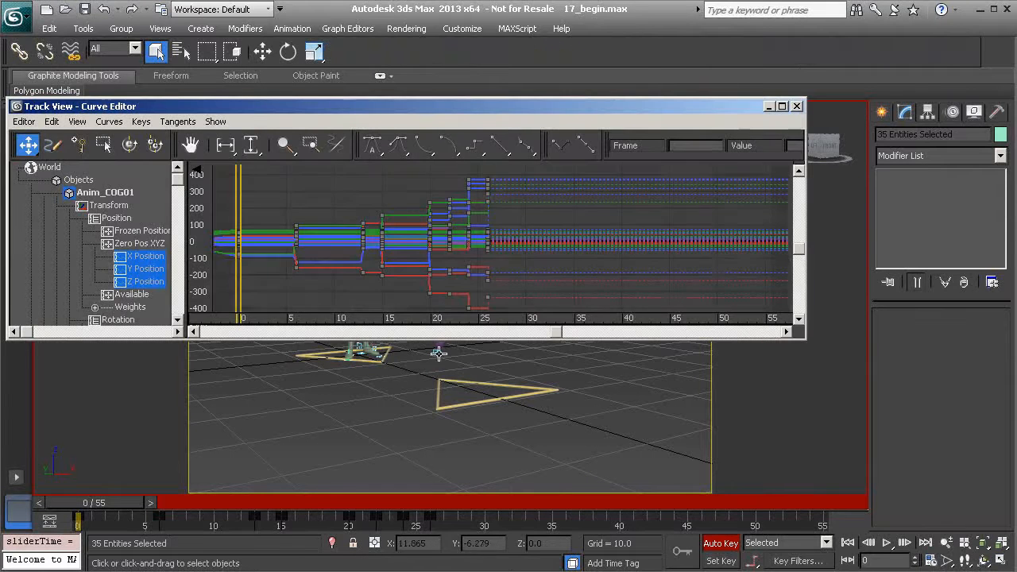
{"action": "middle_click_drag", "start_coordinate": [356, 206], "coordinate": [331, 221]}
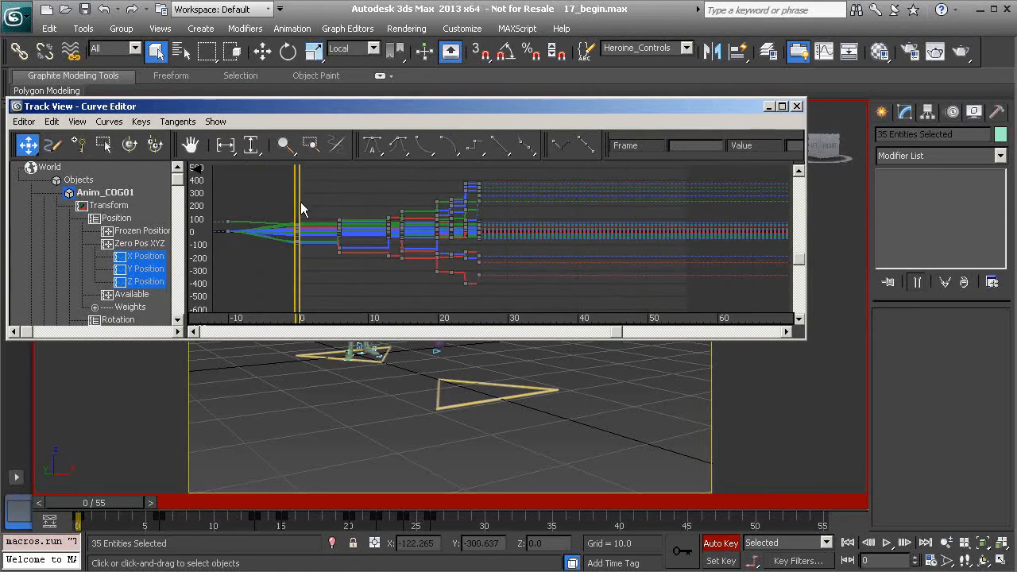
{"action": "left_click_drag", "start_coordinate": [512, 285], "coordinate": [512, 287]}
{"action": "left_click", "coordinate": [373, 146]}
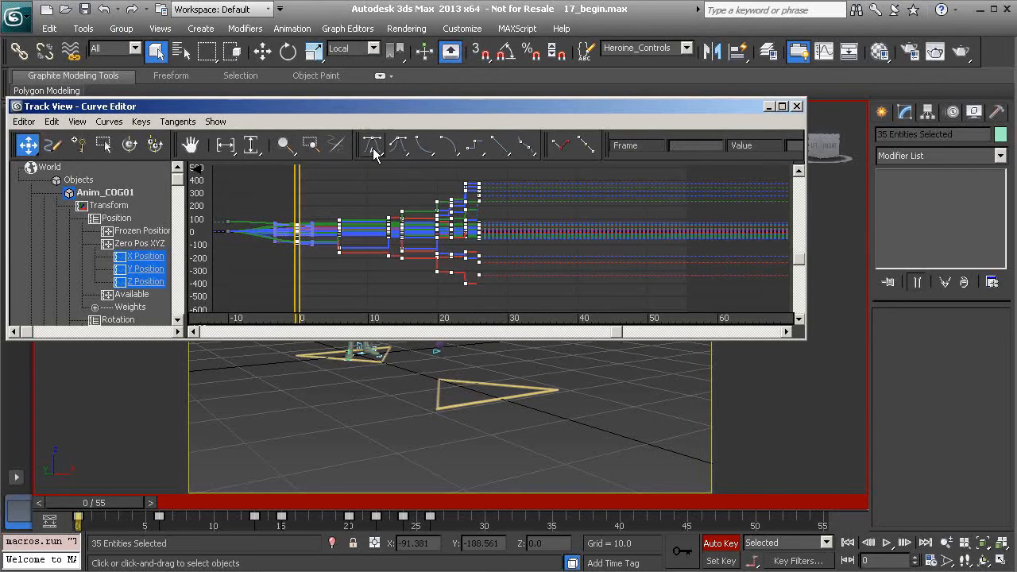
Set all keys of the Villainess_Controls selection set to Auto tangents, closing the Curve Editor and clearing the selection.
{"action": "left_click", "coordinate": [687, 48]}
{"action": "left_click", "coordinate": [633, 73]}
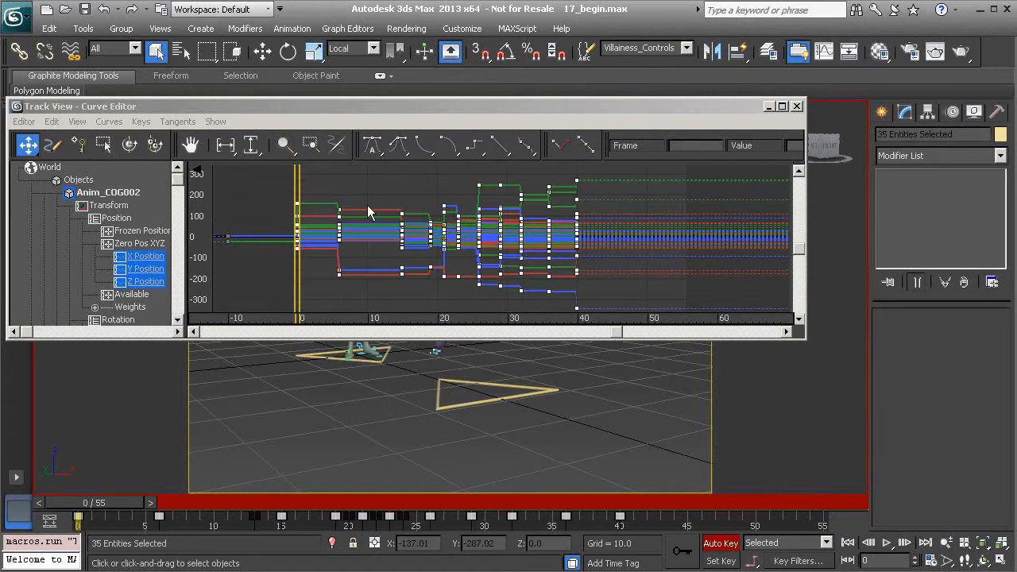
{"action": "left_click_drag", "start_coordinate": [294, 170], "coordinate": [621, 327]}
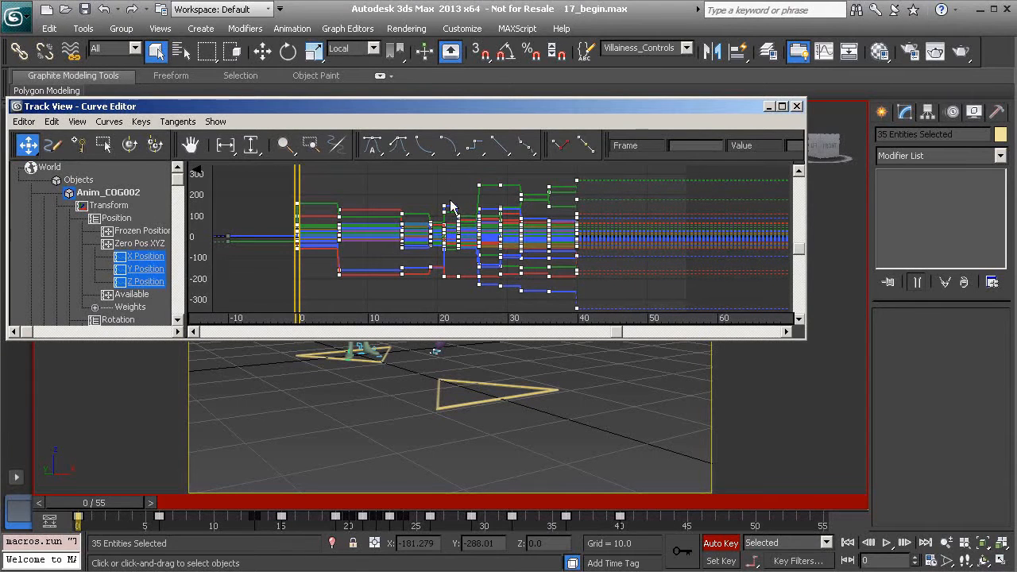
{"action": "left_click", "coordinate": [371, 147]}
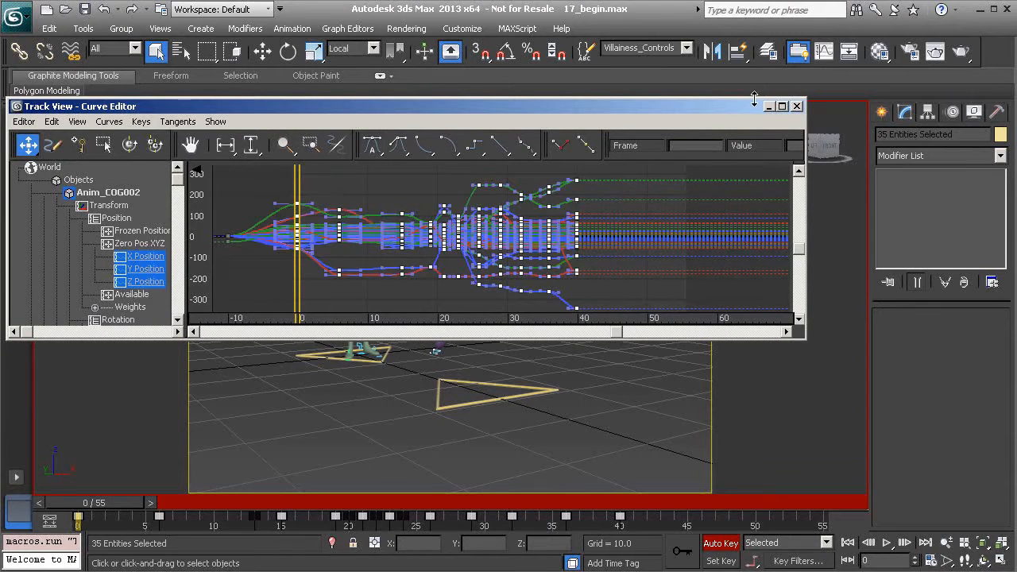
{"action": "left_click", "coordinate": [796, 106]}
{"action": "left_click", "coordinate": [275, 178]}
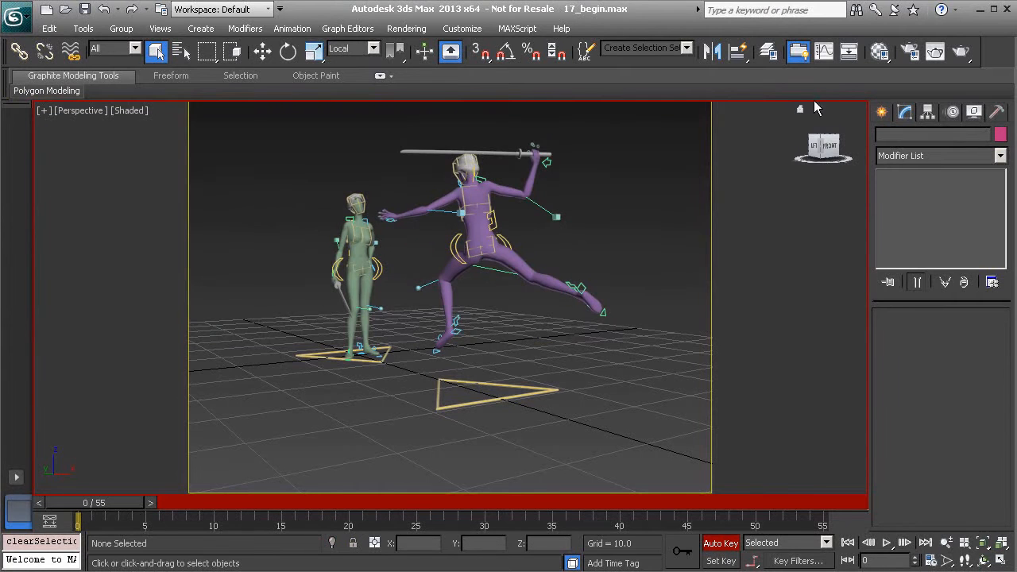
Hide controls_layer in the layer manager and close the layer windows.
{"action": "right_click", "coordinate": [985, 62]}
{"action": "left_click", "coordinate": [979, 143]}
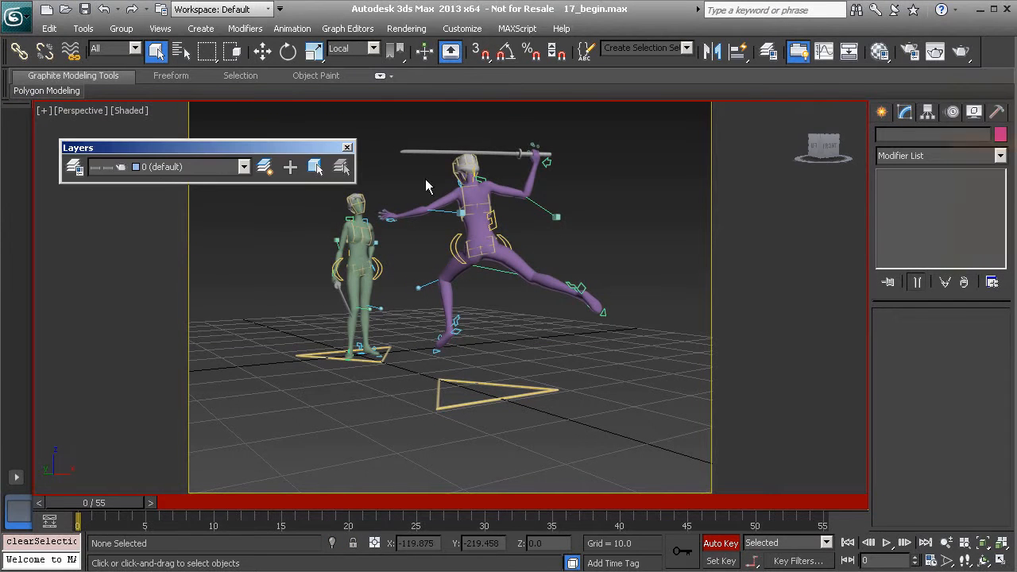
{"action": "left_click", "coordinate": [74, 167]}
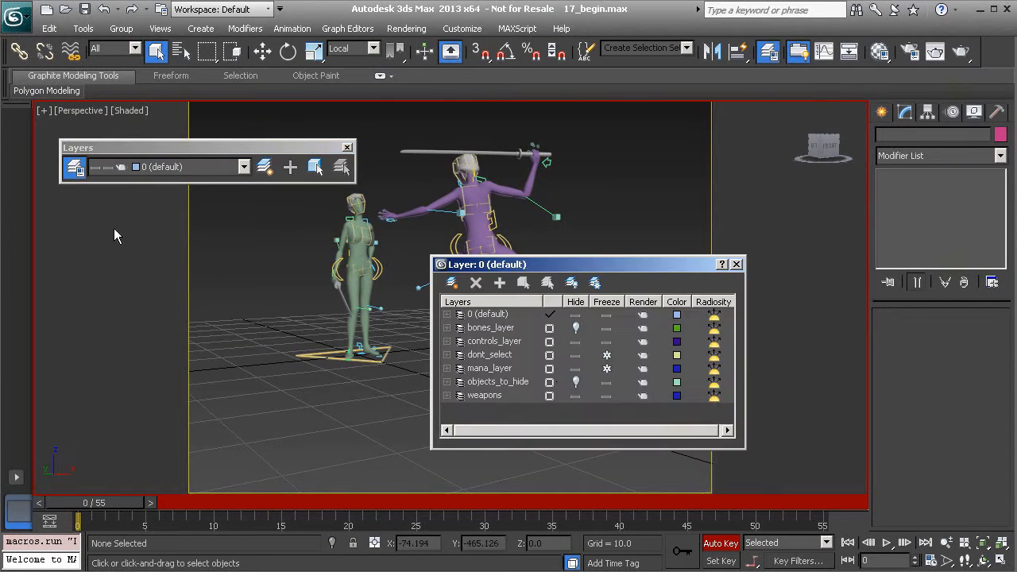
{"action": "left_click", "coordinate": [576, 341]}
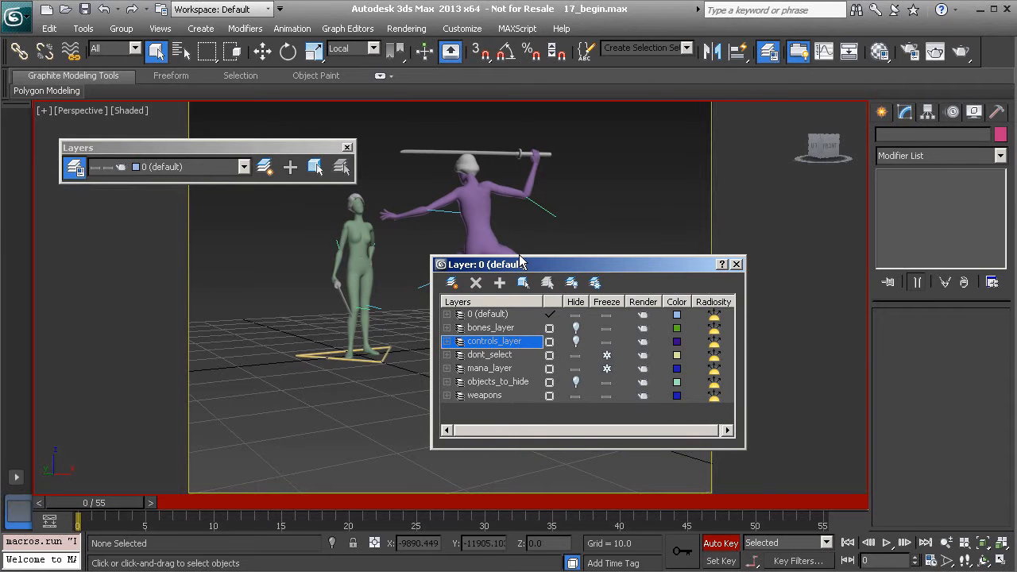
{"action": "left_click_drag", "start_coordinate": [533, 271], "coordinate": [350, 297]}
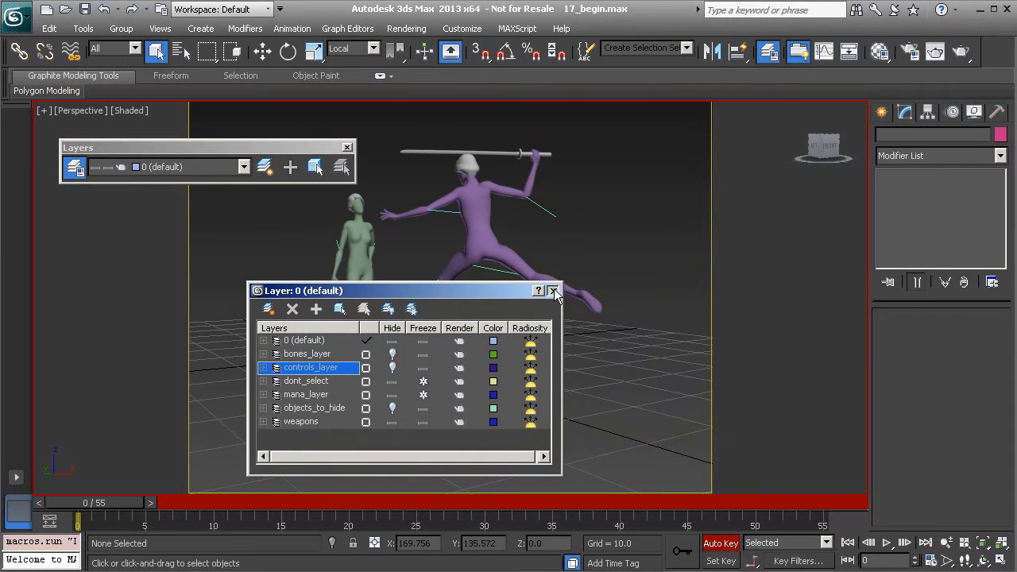
{"action": "left_click", "coordinate": [554, 291]}
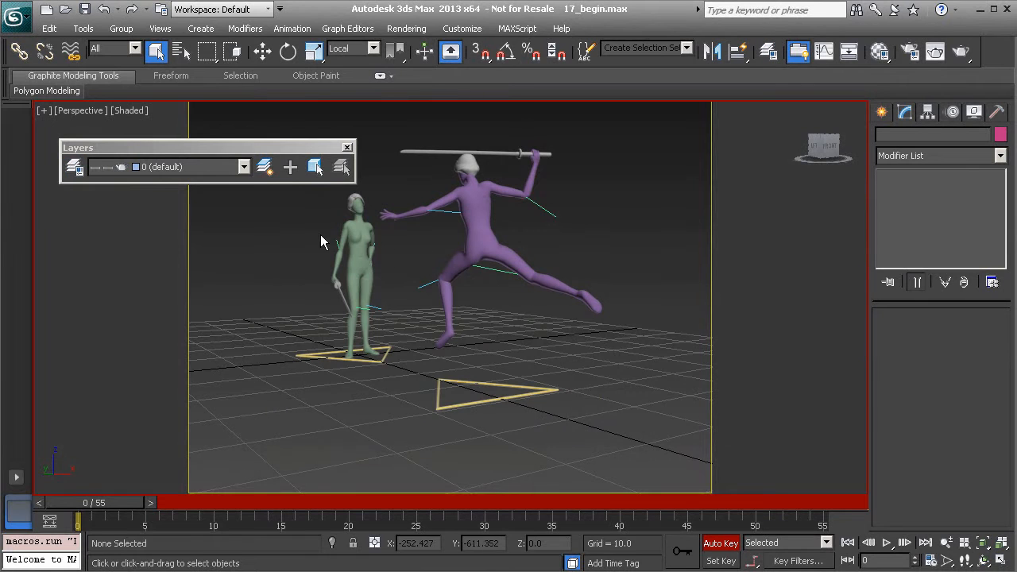
{"action": "left_click", "coordinate": [348, 148]}
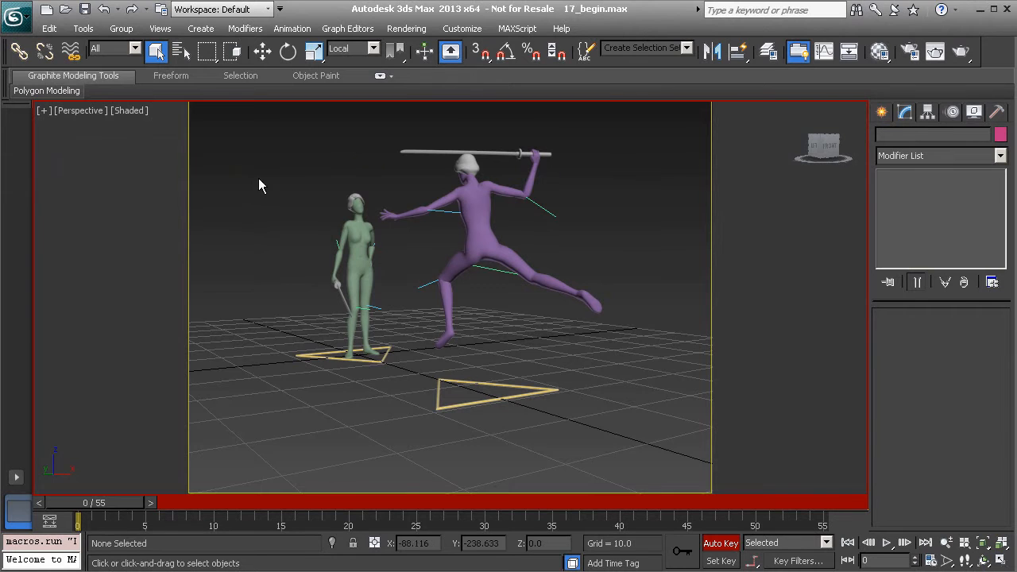
{"action": "left_click", "coordinate": [84, 29]}
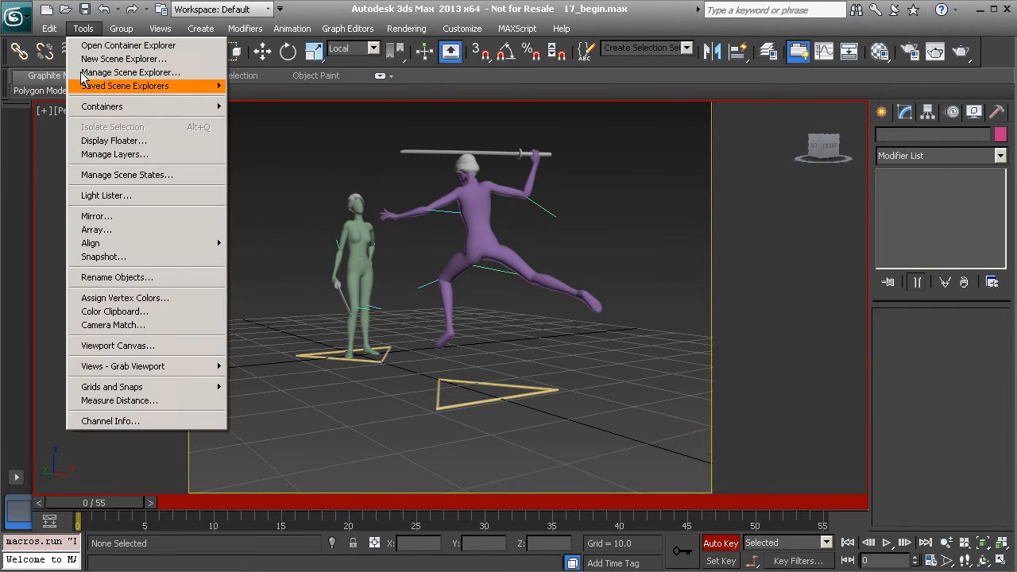
{"action": "mouse_move", "coordinate": [139, 367]}
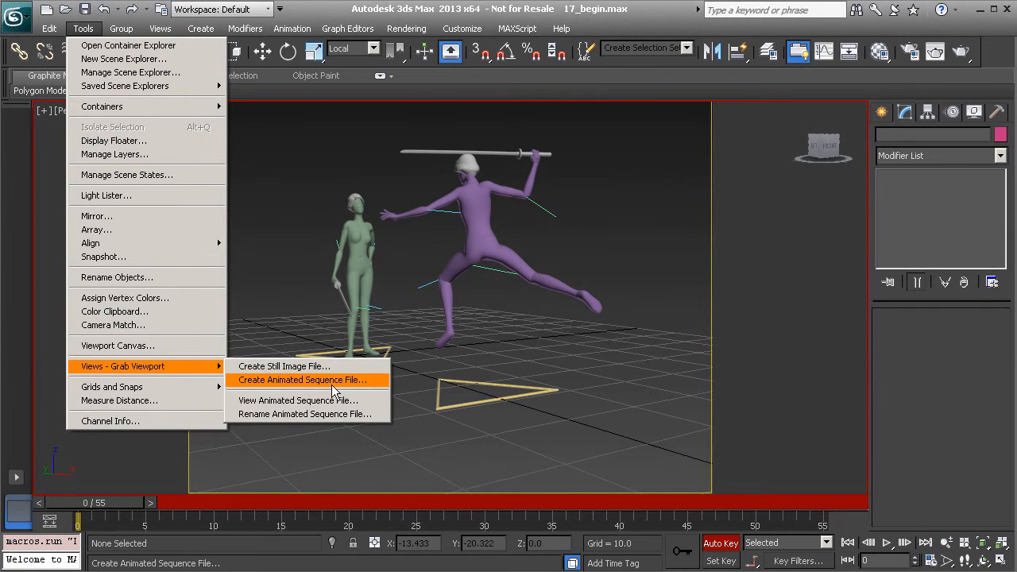
{"action": "left_click", "coordinate": [271, 147]}
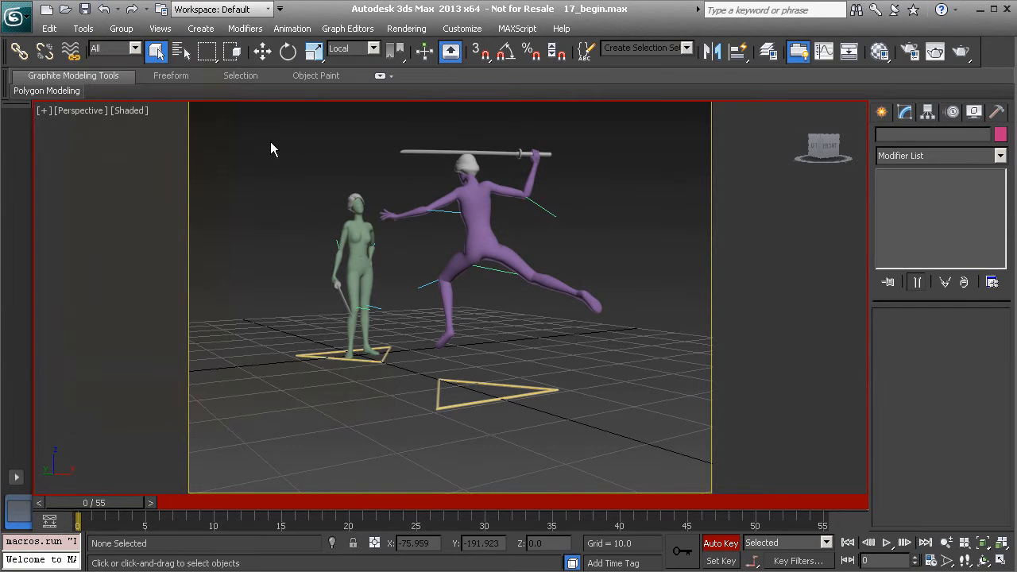
Open the Make Preview settings for an animated sequence file of the Perspective viewport and move the dialog aside.
{"action": "left_click", "coordinate": [44, 111]}
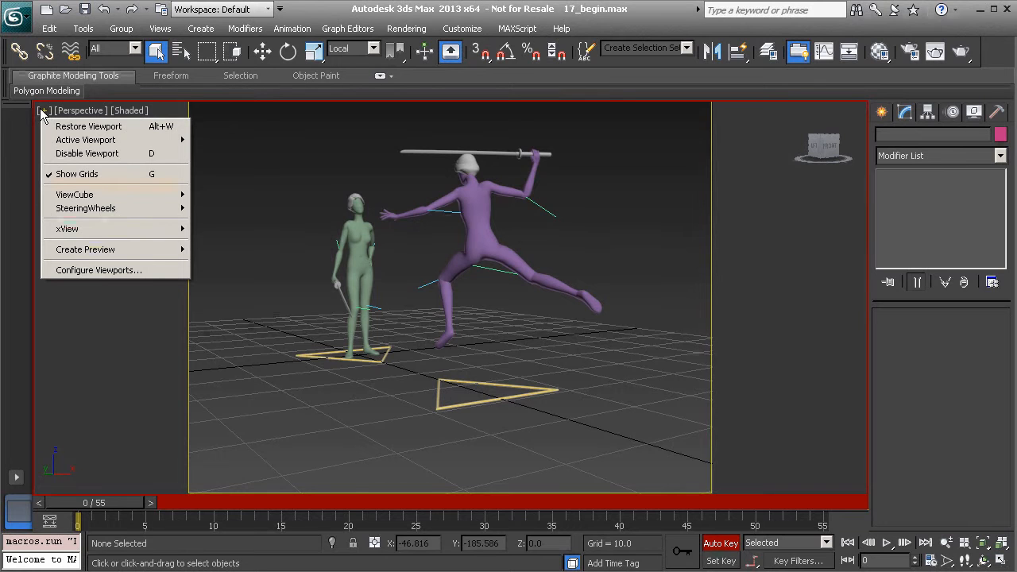
{"action": "mouse_move", "coordinate": [85, 252]}
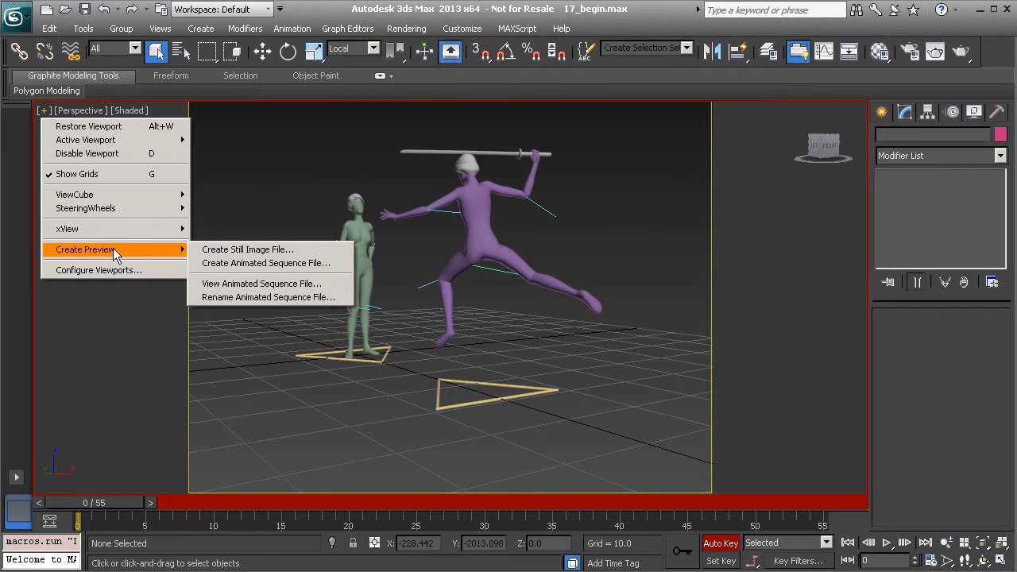
{"action": "left_click", "coordinate": [265, 268]}
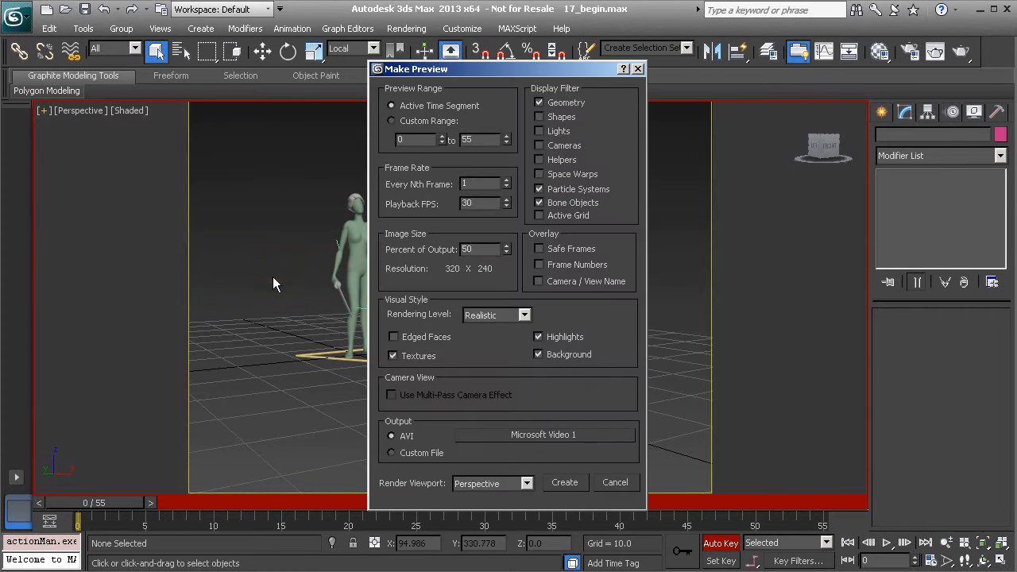
{"action": "left_click_drag", "start_coordinate": [508, 67], "coordinate": [409, 80]}
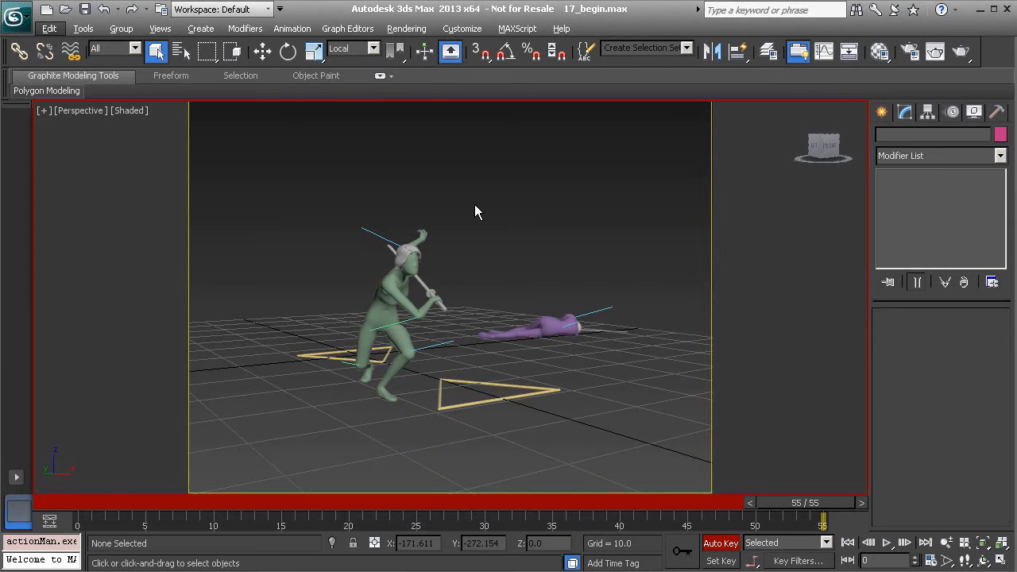
Turn off the safe frame display and unhide controls_layer, closing the layer windows.
{"action": "key", "text": "shift+f"}
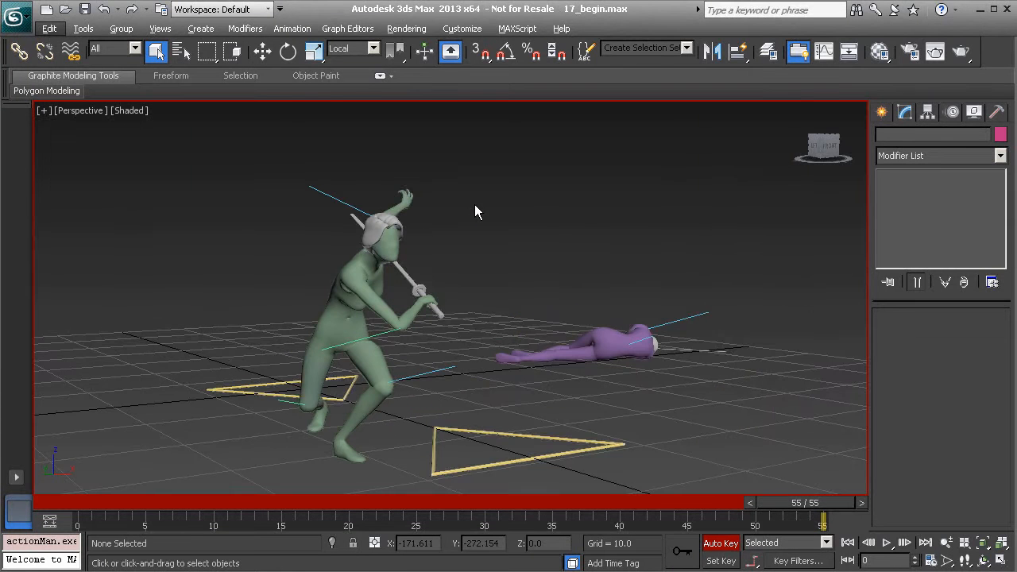
{"action": "right_click", "coordinate": [988, 60]}
{"action": "left_click", "coordinate": [977, 149]}
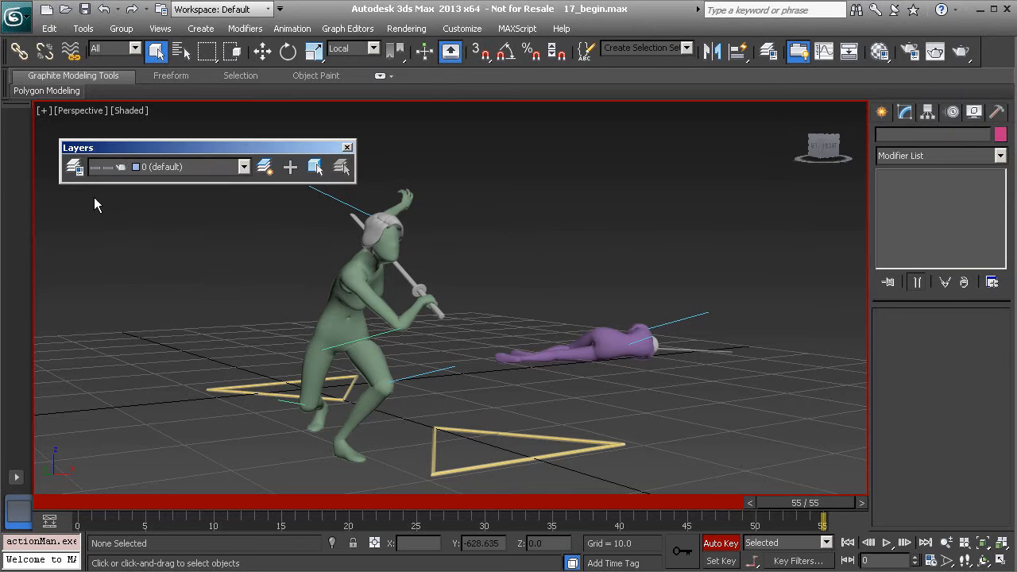
{"action": "left_click", "coordinate": [74, 167]}
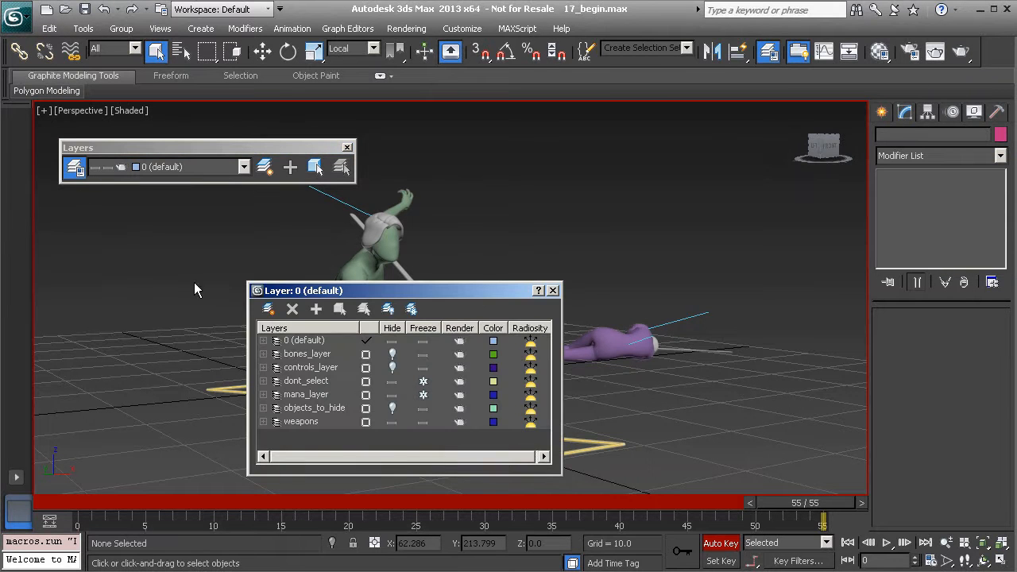
{"action": "left_click", "coordinate": [392, 368]}
{"action": "left_click", "coordinate": [554, 290]}
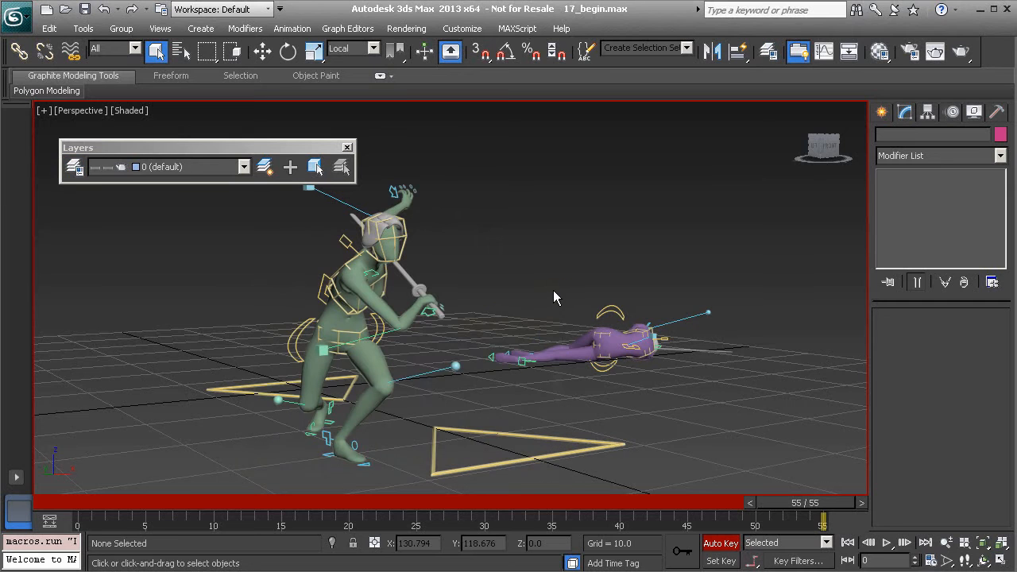
{"action": "left_click", "coordinate": [346, 149]}
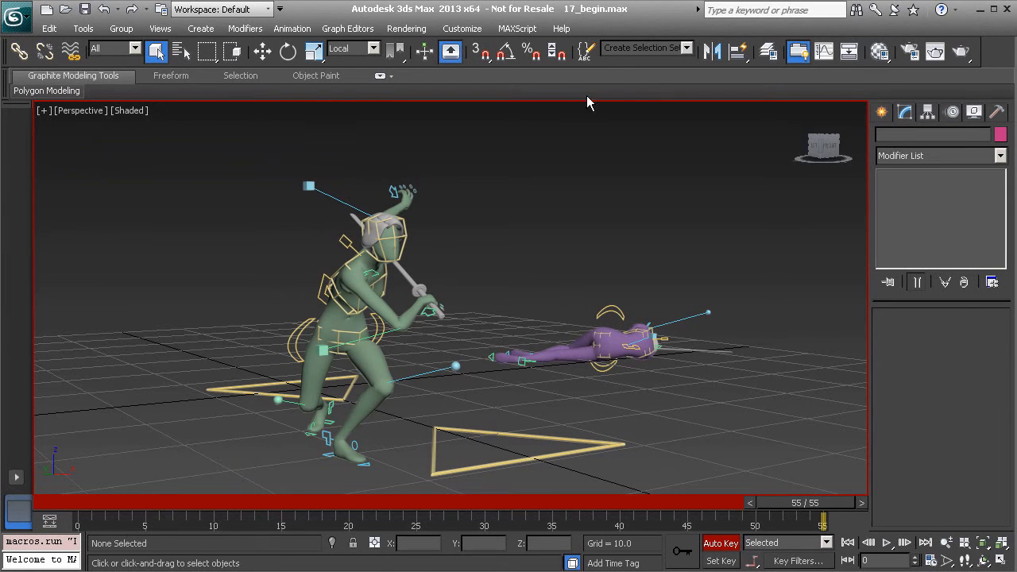
Set all keys of the Heroine_Controls selection set to Stepped tangents in the Curve Editor, closing the editor.
{"action": "left_click", "coordinate": [687, 48]}
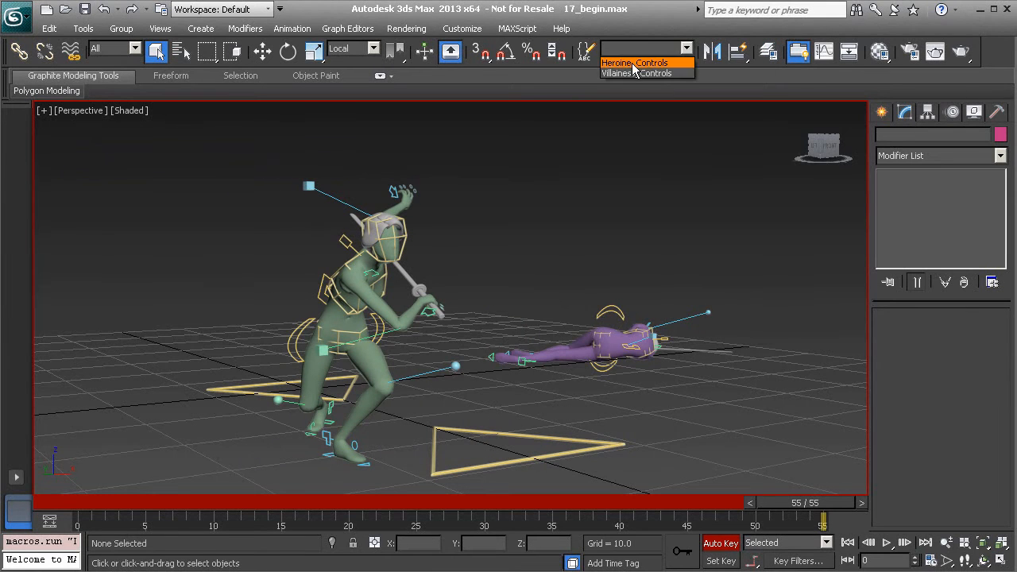
{"action": "left_click", "coordinate": [634, 63]}
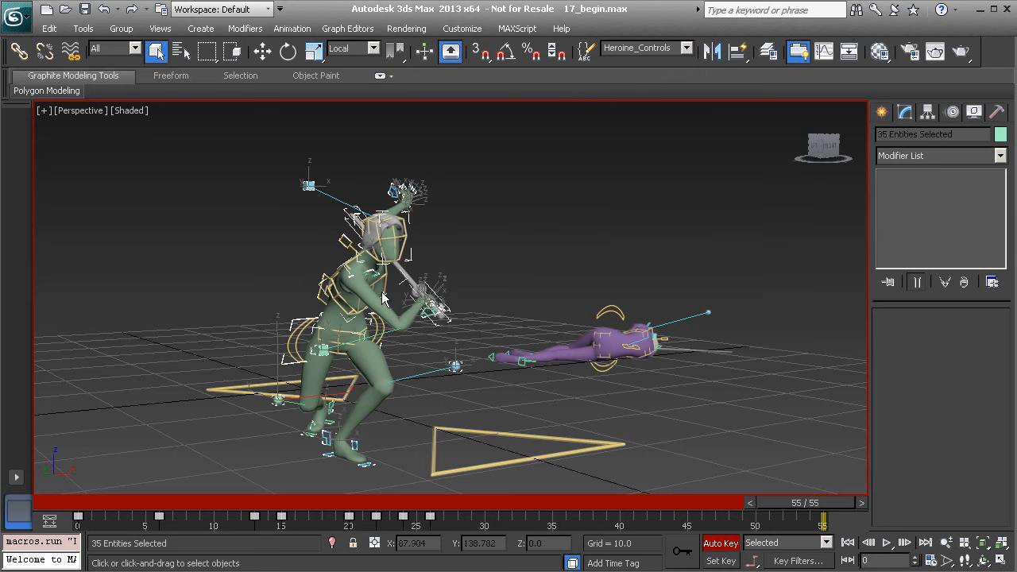
{"action": "right_click", "coordinate": [497, 201]}
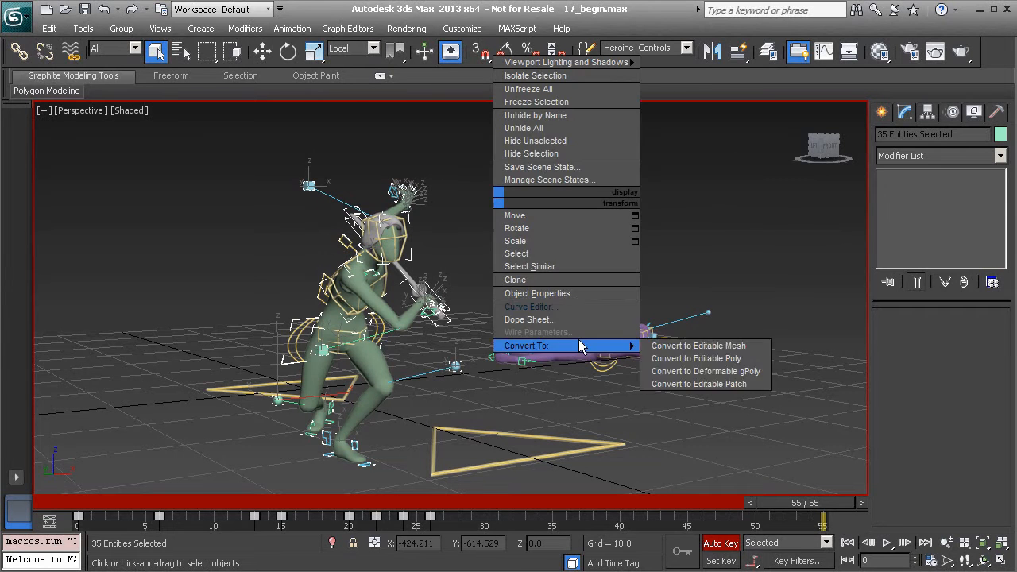
{"action": "left_click", "coordinate": [574, 307]}
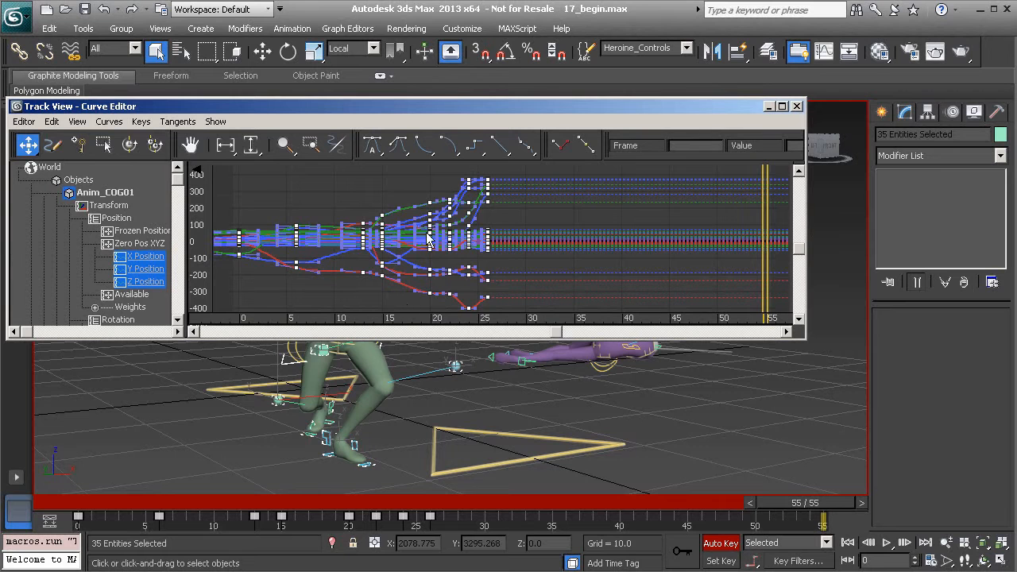
{"action": "scroll", "coordinate": [422, 238], "scroll_direction": "down", "scroll_amount": 1}
{"action": "mouse_move", "coordinate": [423, 238]}
{"action": "middle_mouse_down"}
{"action": "mouse_move", "coordinate": [402, 244]}
{"action": "mouse_move", "coordinate": [431, 240]}
{"action": "middle_mouse_up"}
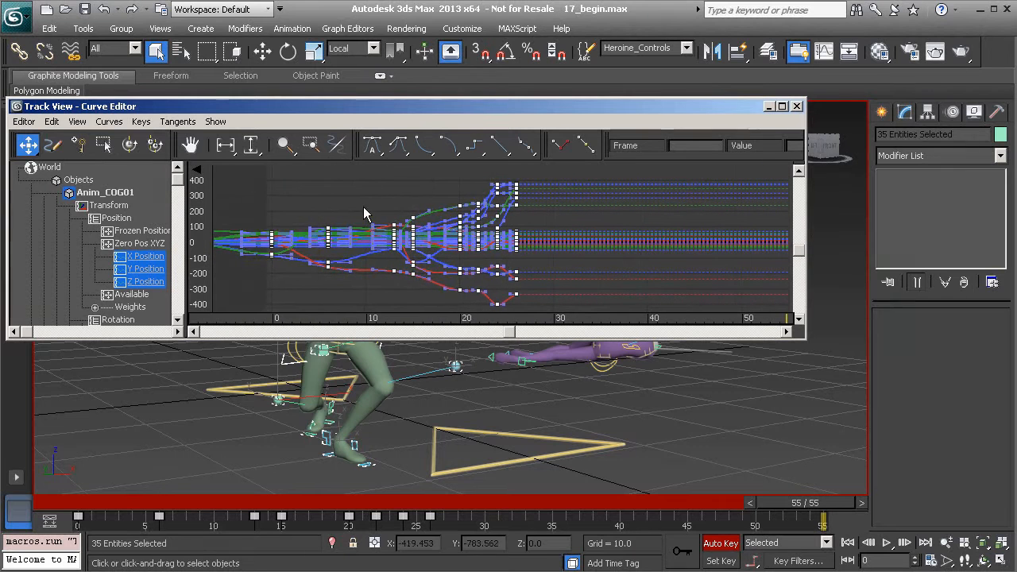
{"action": "left_click", "coordinate": [474, 145]}
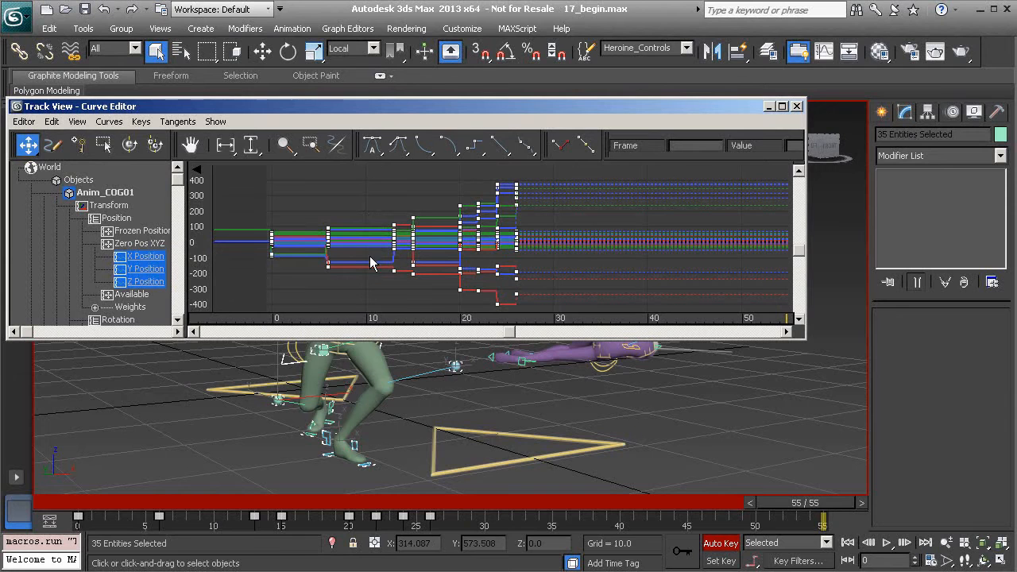
{"action": "left_click", "coordinate": [797, 107]}
Set the default tangent type for new keys to Auto and clear the selection.
{"action": "left_click", "coordinate": [752, 561]}
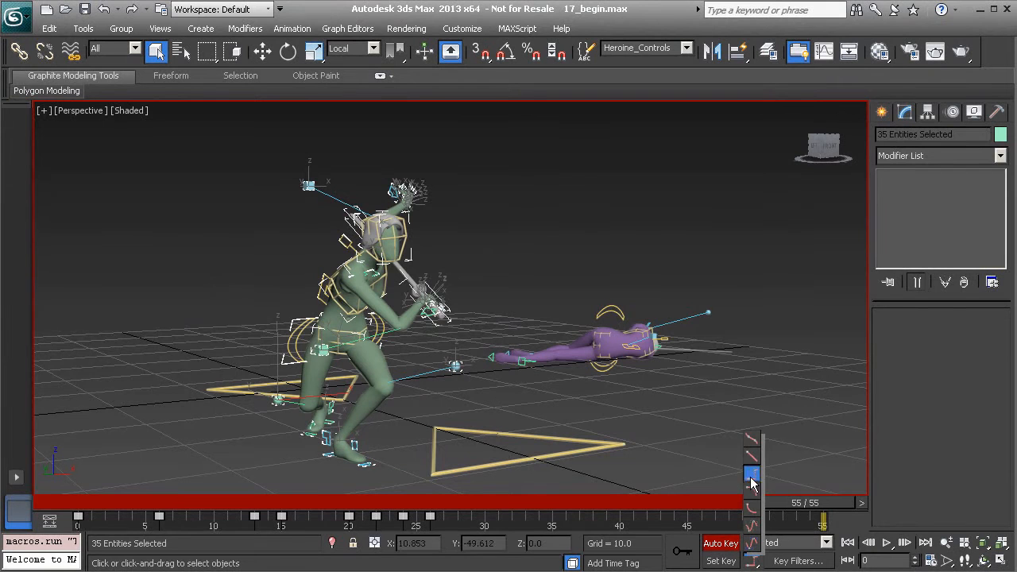
{"action": "left_click", "coordinate": [754, 545]}
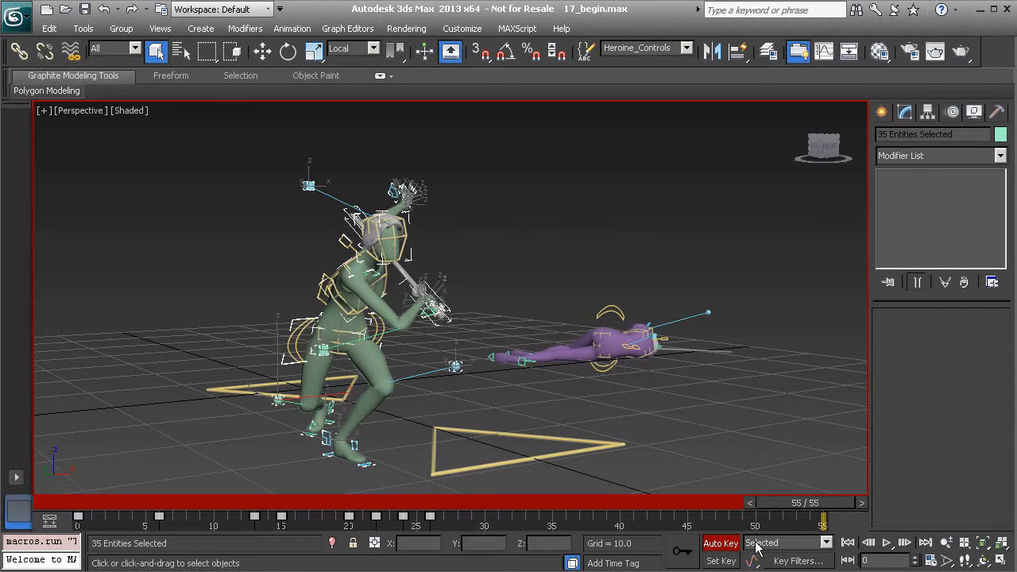
{"action": "left_click", "coordinate": [503, 296]}
Play back the start of the animation from a side view of both characters and return to frame 0.
{"action": "left_click_drag", "start_coordinate": [83, 509], "coordinate": [134, 506]}
{"action": "middle_click_drag", "start_coordinate": [556, 348], "coordinate": [272, 433], "text": "alt"}
{"action": "left_click_drag", "start_coordinate": [158, 506], "coordinate": [102, 506]}
{"action": "middle_click_drag", "start_coordinate": [278, 424], "coordinate": [334, 417], "text": "alt"}
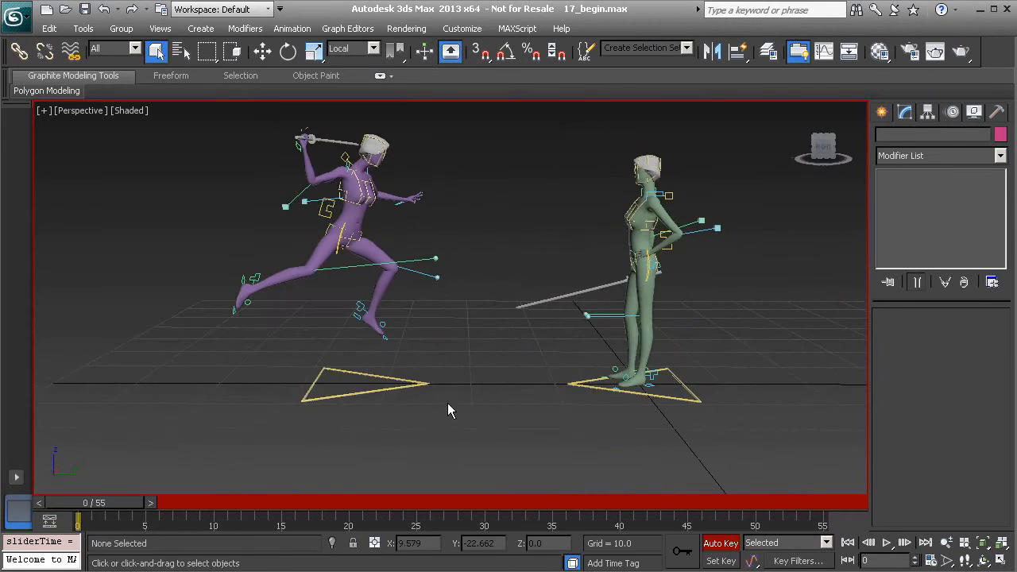
{"action": "middle_click_drag", "start_coordinate": [443, 404], "coordinate": [403, 417]}
{"action": "left_click", "coordinate": [887, 544]}
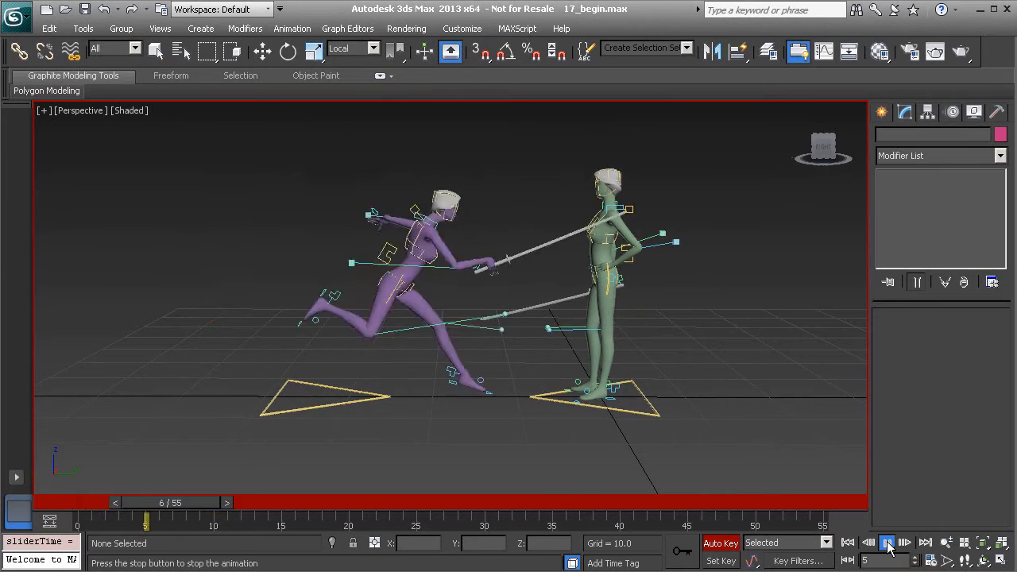
{"action": "left_click", "coordinate": [888, 544]}
{"action": "left_click_drag", "start_coordinate": [216, 507], "coordinate": [89, 513]}
Move the key of the Villainess_Controls selection set from frame 6 to frame 5.
{"action": "left_click", "coordinate": [686, 48]}
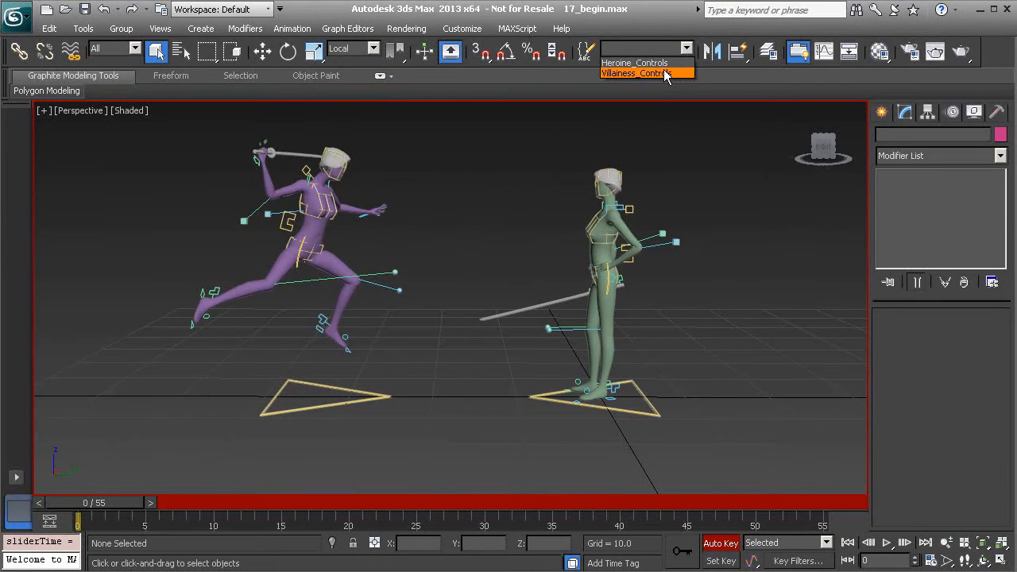
{"action": "left_click", "coordinate": [662, 73]}
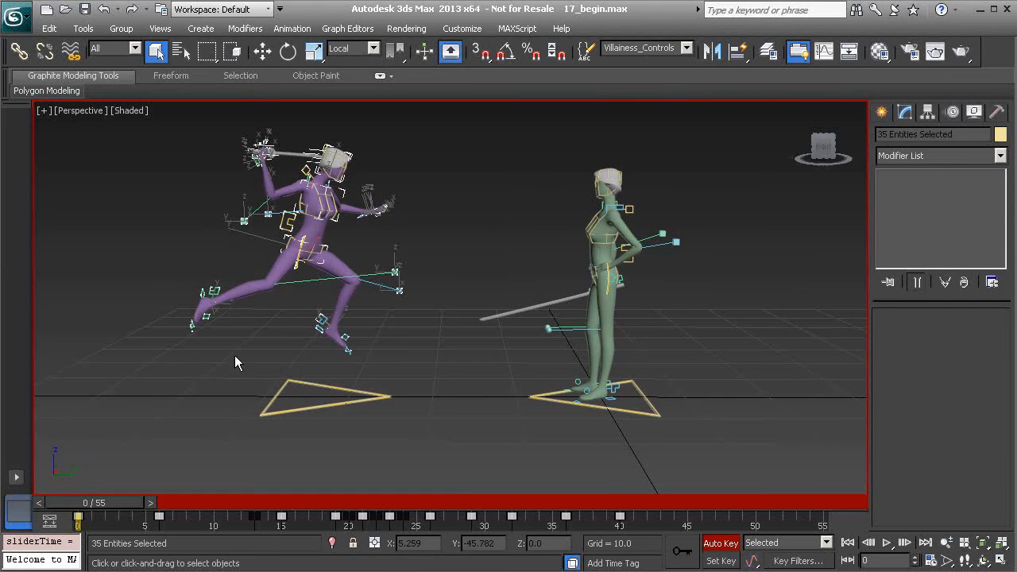
{"action": "left_click", "coordinate": [158, 517]}
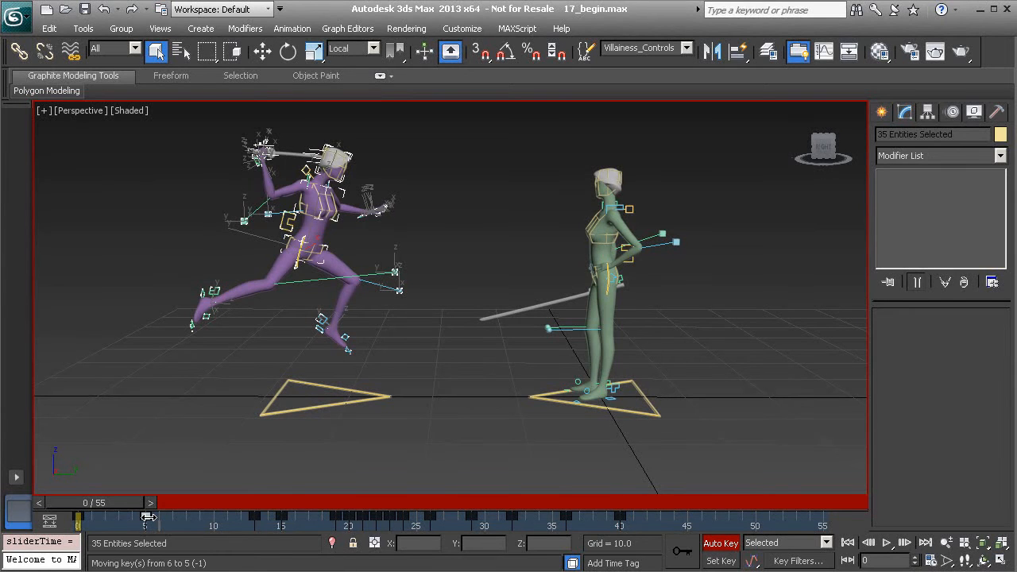
{"action": "mouse_move", "coordinate": [108, 508]}
{"action": "left_mouse_down"}
{"action": "mouse_move", "coordinate": [163, 510]}
{"action": "mouse_move", "coordinate": [115, 512]}
{"action": "left_mouse_up"}
{"action": "key", "text": "q"}
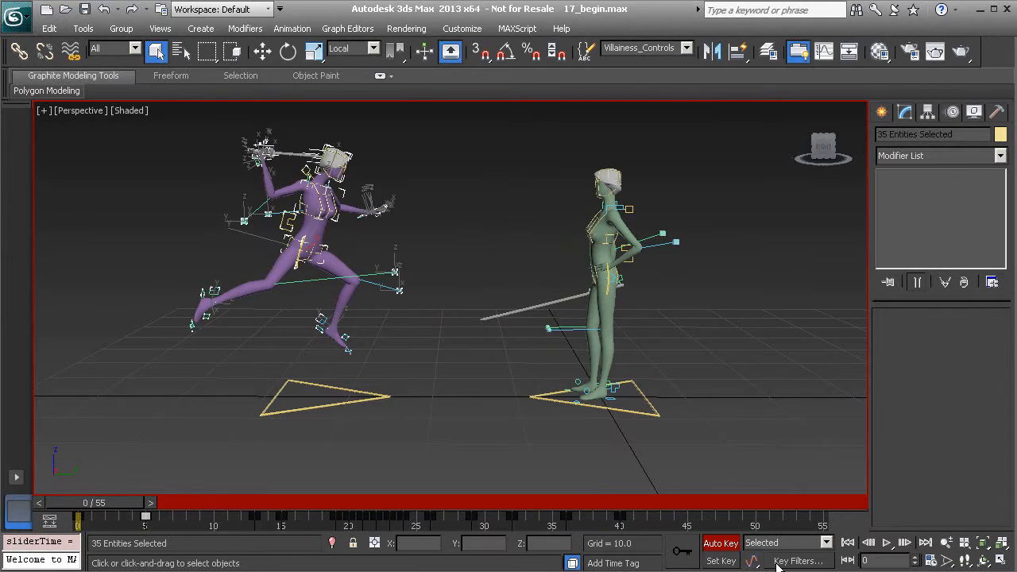
Play back and scrub the sword fight to examine the villainess's timing and in-between poses, ending at frame 13.
{"action": "left_click", "coordinate": [887, 543]}
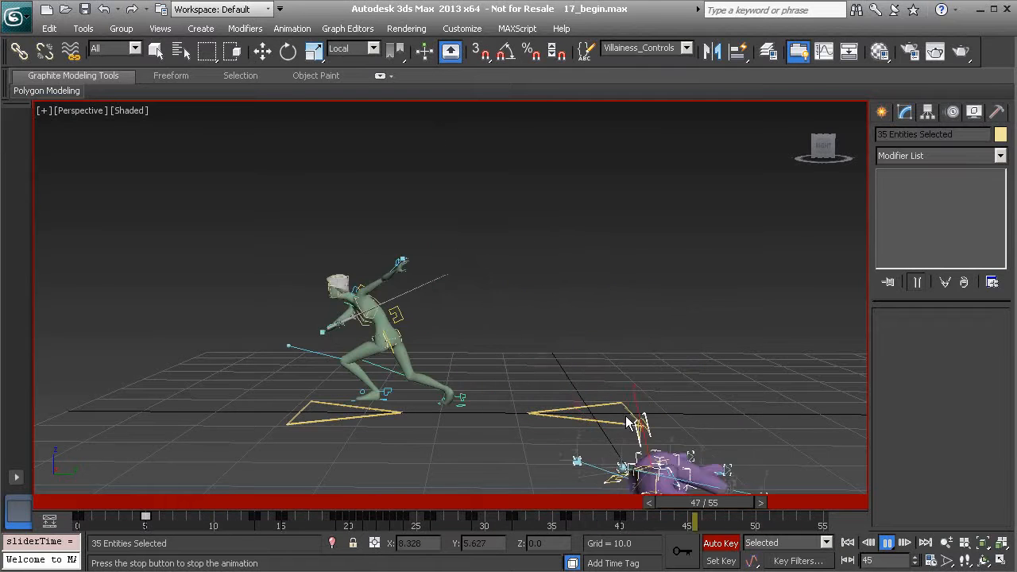
{"action": "left_click", "coordinate": [887, 543]}
{"action": "left_click_drag", "start_coordinate": [88, 506], "coordinate": [361, 508]}
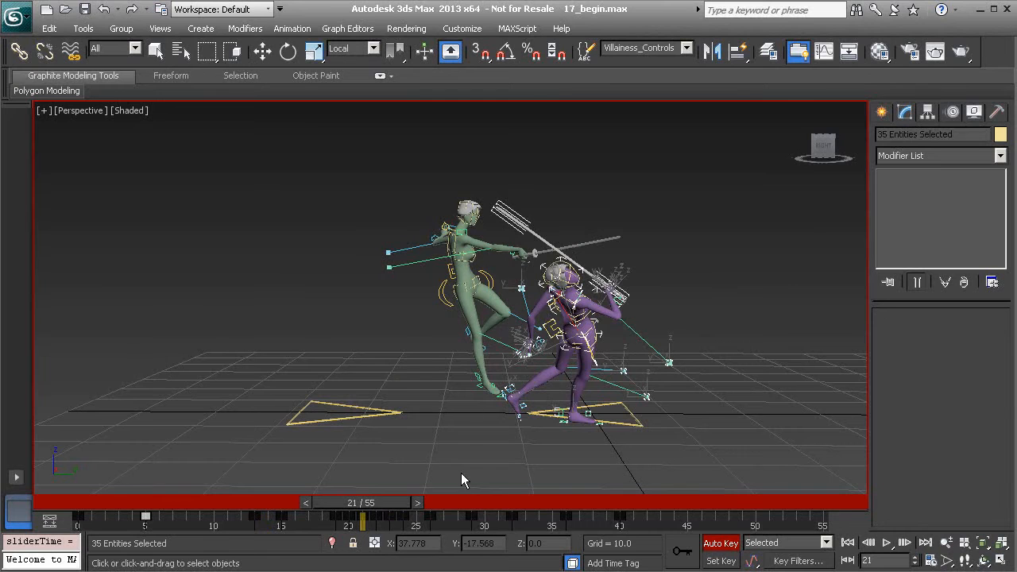
{"action": "left_click_drag", "start_coordinate": [367, 503], "coordinate": [456, 503]}
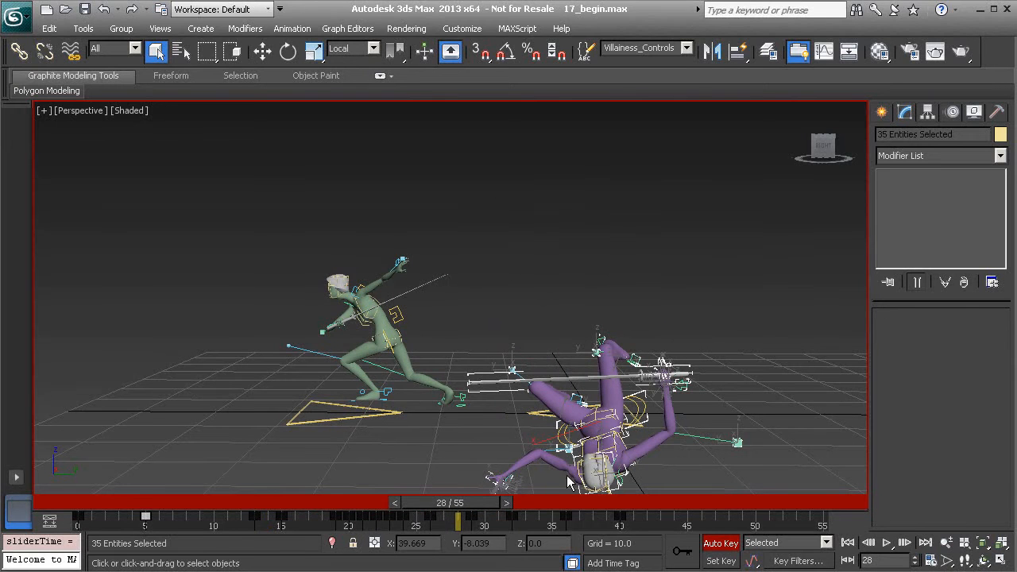
{"action": "left_click_drag", "start_coordinate": [469, 503], "coordinate": [273, 497]}
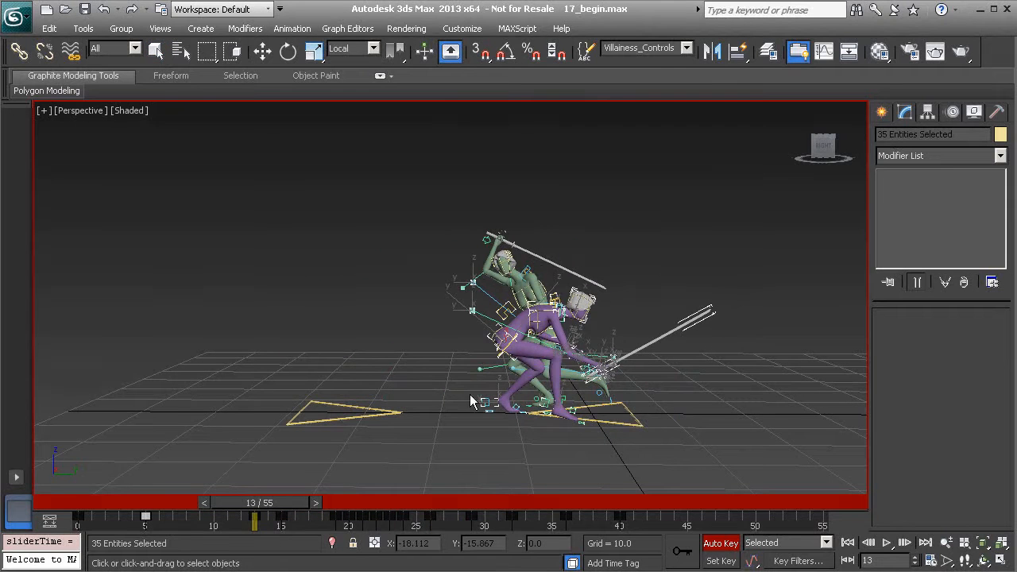
Delete the villainess controls' keys at frames 13 and 20.
{"action": "middle_click_drag", "start_coordinate": [475, 397], "coordinate": [428, 374]}
{"action": "scroll", "coordinate": [428, 375], "scroll_direction": "up", "scroll_amount": 2}
{"action": "mouse_move", "coordinate": [282, 502]}
{"action": "left_mouse_down"}
{"action": "mouse_move", "coordinate": [312, 507]}
{"action": "mouse_move", "coordinate": [244, 500]}
{"action": "mouse_move", "coordinate": [291, 506]}
{"action": "left_mouse_up"}
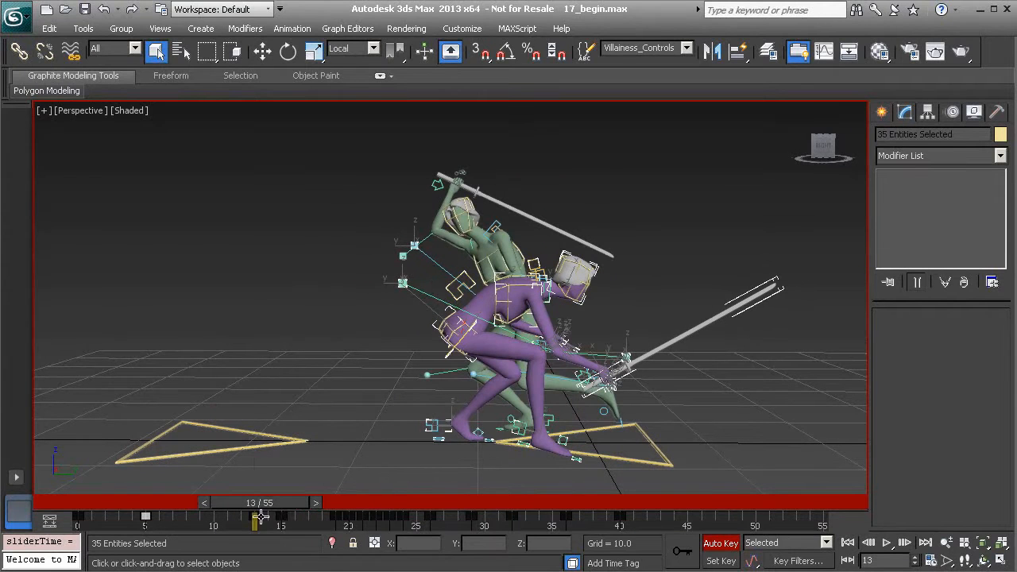
{"action": "right_click", "coordinate": [255, 522]}
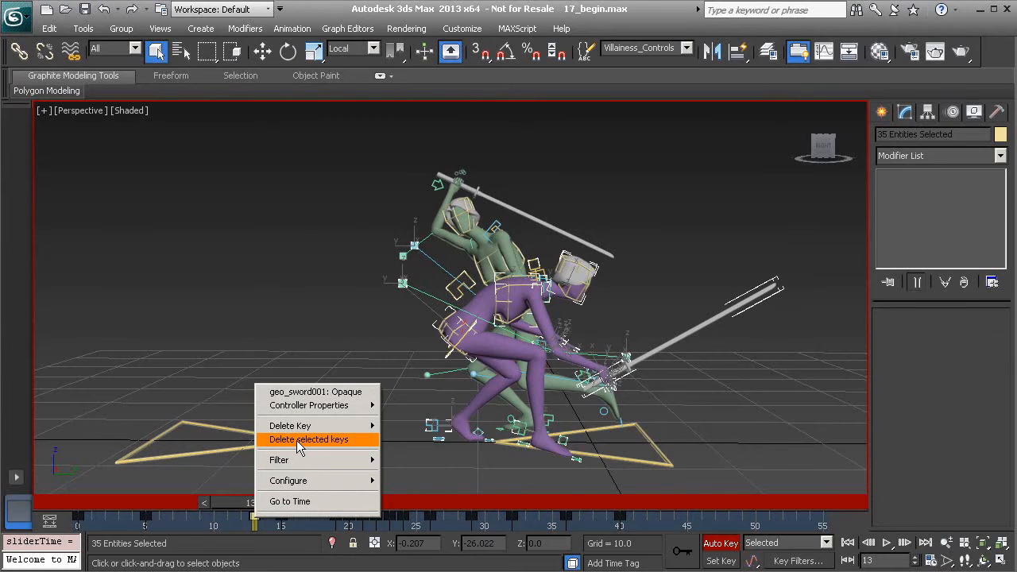
{"action": "left_click", "coordinate": [300, 441]}
{"action": "left_click_drag", "start_coordinate": [258, 499], "coordinate": [351, 504]}
{"action": "right_click", "coordinate": [348, 515]}
{"action": "left_click", "coordinate": [399, 439]}
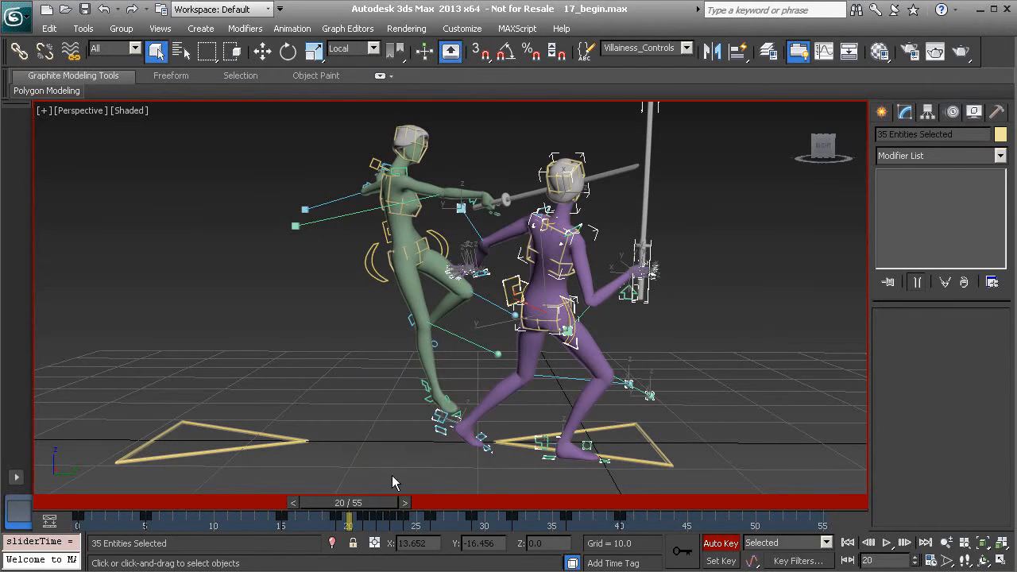
Delete the villainess controls' keys at frames 22 and 24.
{"action": "left_click_drag", "start_coordinate": [374, 502], "coordinate": [402, 503]}
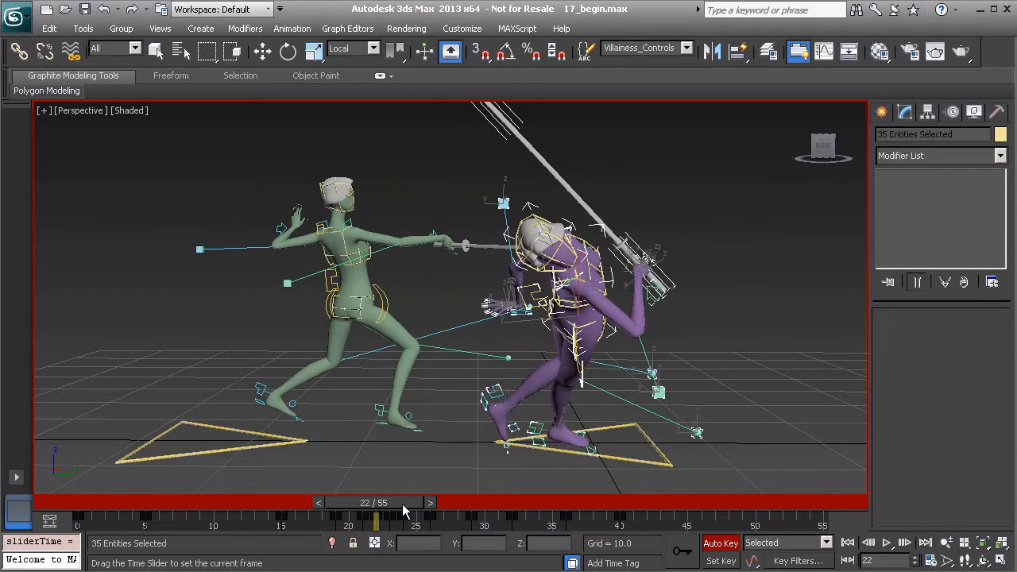
{"action": "right_click", "coordinate": [376, 518]}
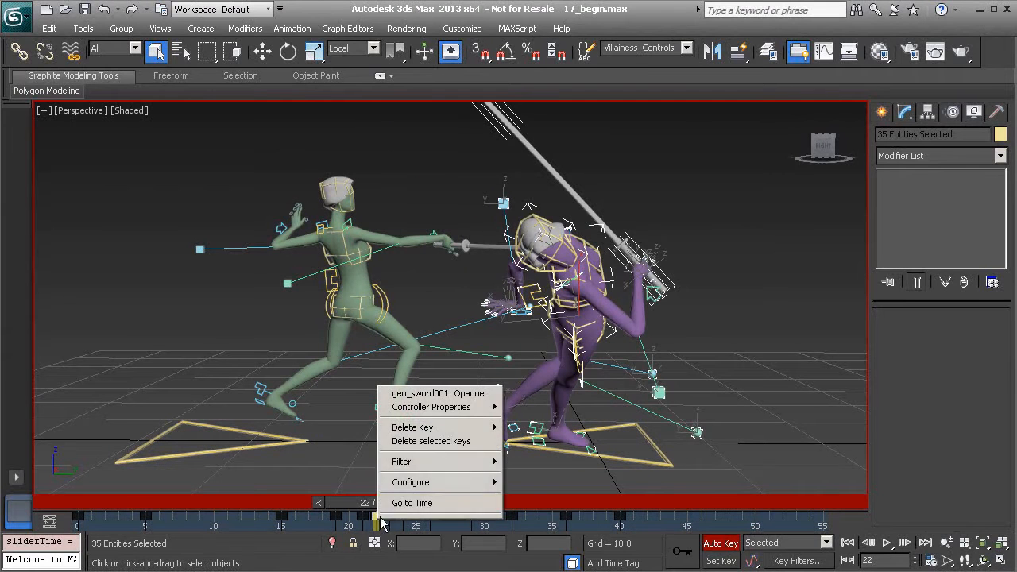
{"action": "left_click", "coordinate": [430, 441]}
{"action": "left_click_drag", "start_coordinate": [401, 499], "coordinate": [424, 499]}
{"action": "right_click", "coordinate": [405, 520]}
{"action": "left_click", "coordinate": [456, 440]}
Go to frame 3 and select only the villainess's sword-arm control, Anim_R_Arm002.
{"action": "left_click_drag", "start_coordinate": [415, 502], "coordinate": [146, 548]}
{"action": "middle_click_drag", "start_coordinate": [329, 286], "coordinate": [355, 348]}
{"action": "scroll", "coordinate": [355, 348], "scroll_direction": "up", "scroll_amount": 1}
{"action": "scroll", "coordinate": [368, 304], "scroll_direction": "up", "scroll_amount": 1}
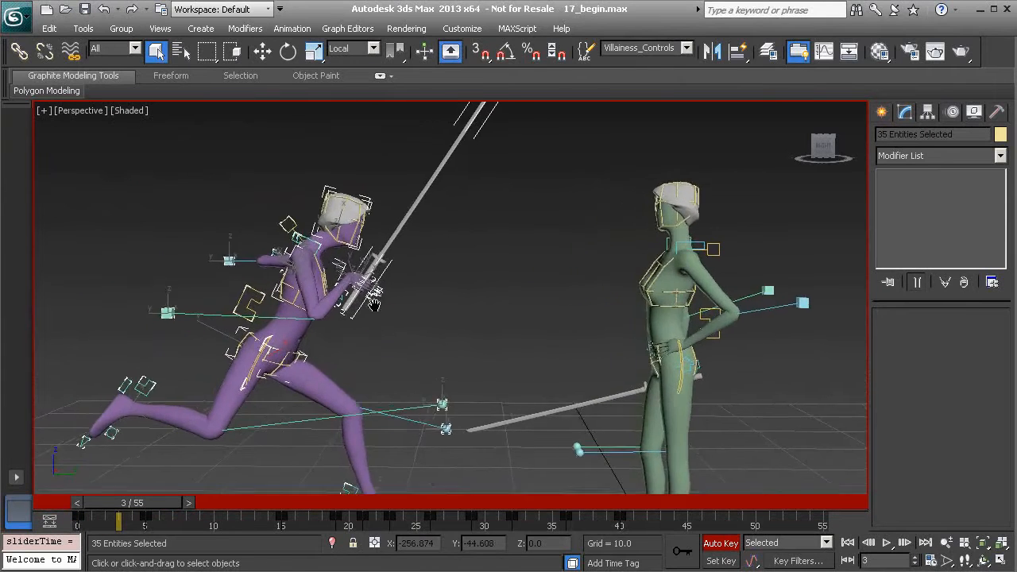
{"action": "middle_click_drag", "start_coordinate": [368, 305], "coordinate": [459, 327]}
{"action": "scroll", "coordinate": [435, 381], "scroll_direction": "up", "scroll_amount": 1}
{"action": "scroll", "coordinate": [441, 358], "scroll_direction": "up", "scroll_amount": 2}
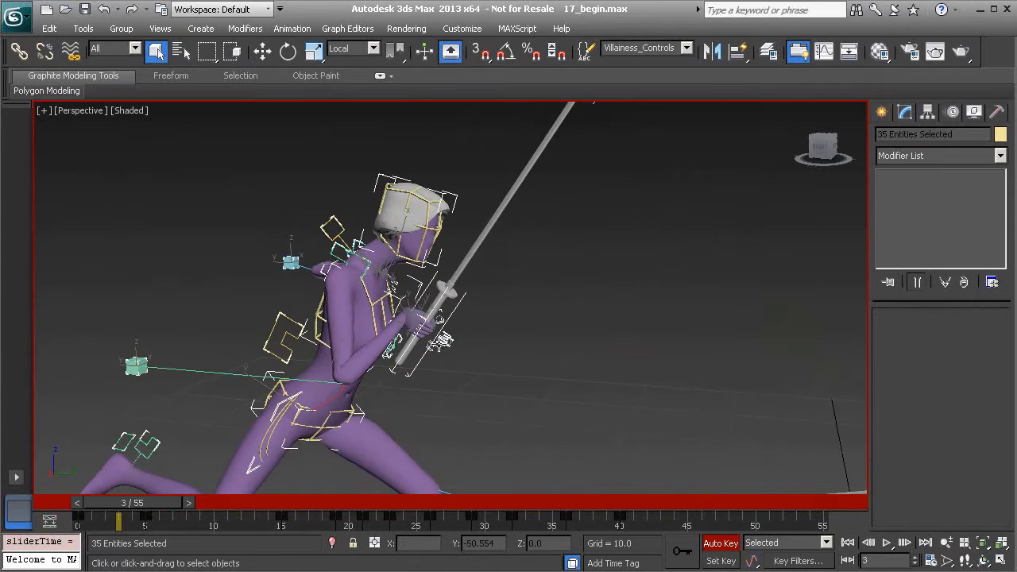
{"action": "left_click", "coordinate": [416, 301]}
{"action": "middle_click_drag", "start_coordinate": [432, 316], "coordinate": [486, 346], "text": "alt"}
{"action": "left_click", "coordinate": [390, 339]}
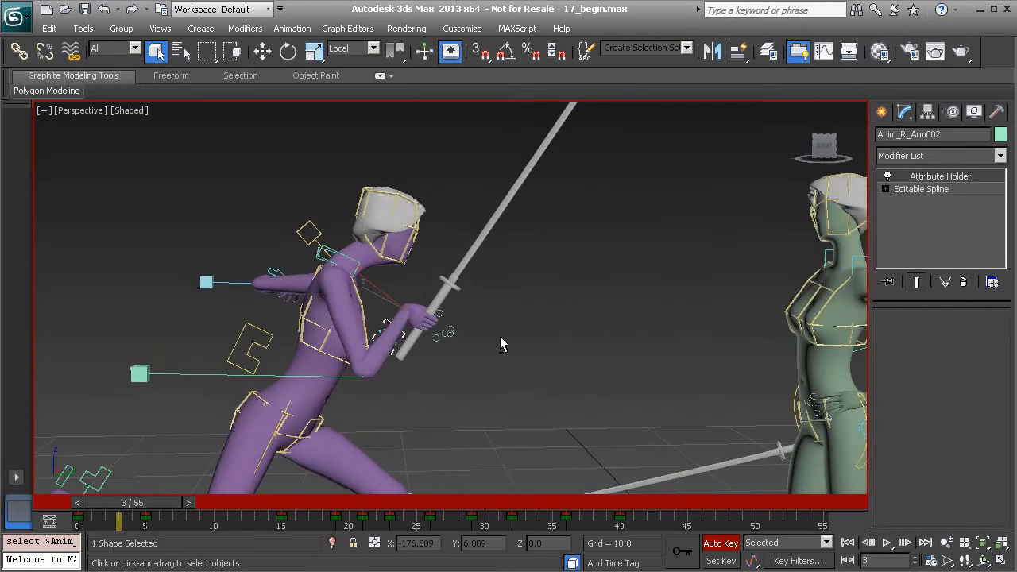
Rotate Anim_R_Arm002 at frame 3 so the villainess's sword tilts backward past her head.
{"action": "mouse_move", "coordinate": [154, 504]}
{"action": "left_mouse_down"}
{"action": "mouse_move", "coordinate": [135, 504]}
{"action": "mouse_move", "coordinate": [154, 504]}
{"action": "left_mouse_up"}
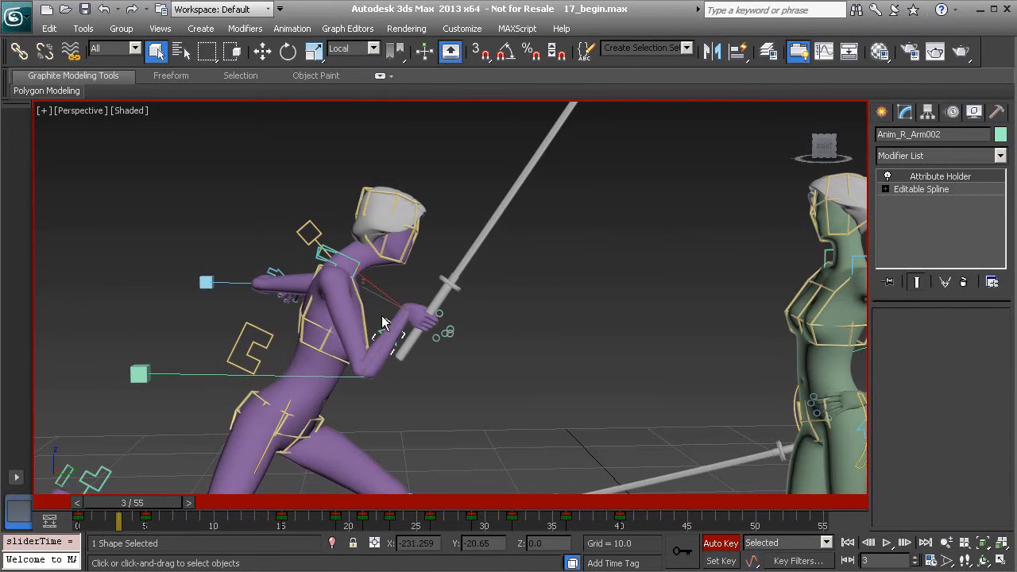
{"action": "middle_click_drag", "start_coordinate": [419, 312], "coordinate": [416, 332], "text": "alt"}
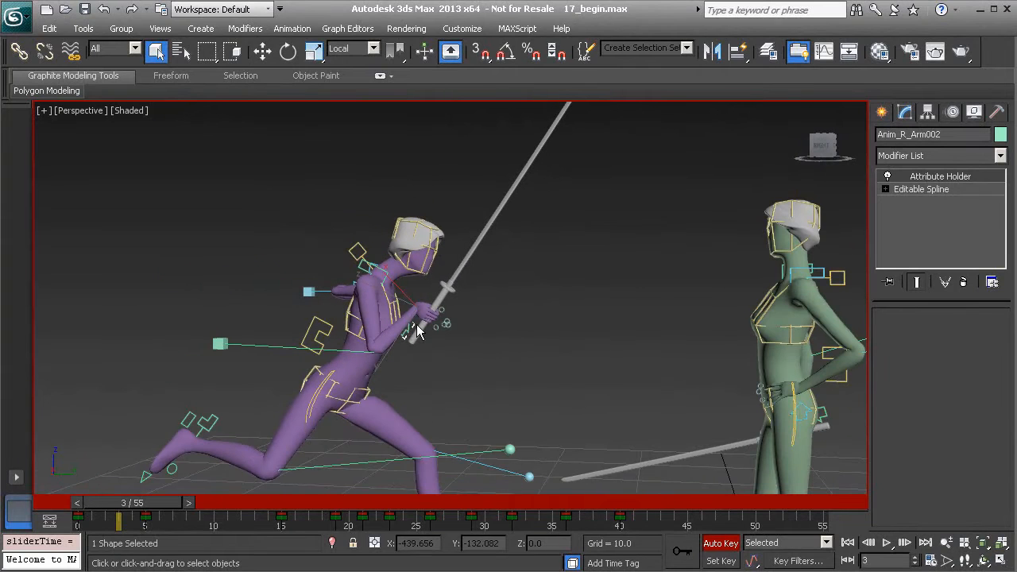
{"action": "mouse_move", "coordinate": [162, 505]}
{"action": "left_mouse_down"}
{"action": "mouse_move", "coordinate": [149, 506]}
{"action": "mouse_move", "coordinate": [182, 509]}
{"action": "mouse_move", "coordinate": [123, 509]}
{"action": "mouse_move", "coordinate": [157, 511]}
{"action": "left_mouse_up"}
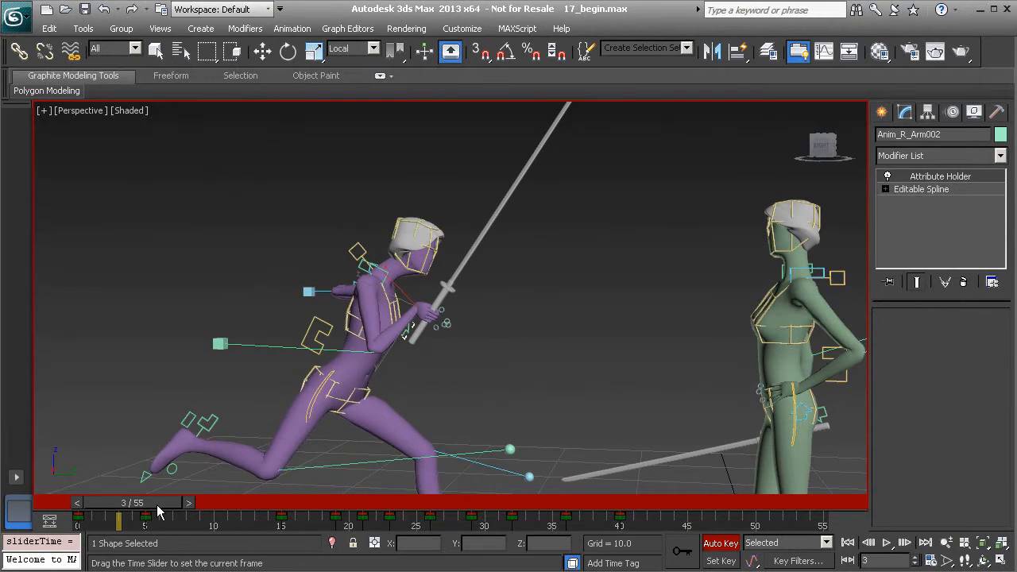
{"action": "key", "text": "q"}
{"action": "key", "text": "e"}
{"action": "mouse_move", "coordinate": [471, 315]}
{"action": "middle_mouse_down", "text": "alt"}
{"action": "mouse_move", "coordinate": [483, 326]}
{"action": "mouse_move", "coordinate": [475, 330]}
{"action": "middle_mouse_up", "text": "alt"}
{"action": "left_click_drag", "start_coordinate": [468, 331], "coordinate": [456, 184]}
{"action": "middle_click_drag", "start_coordinate": [449, 318], "coordinate": [390, 336], "text": "alt"}
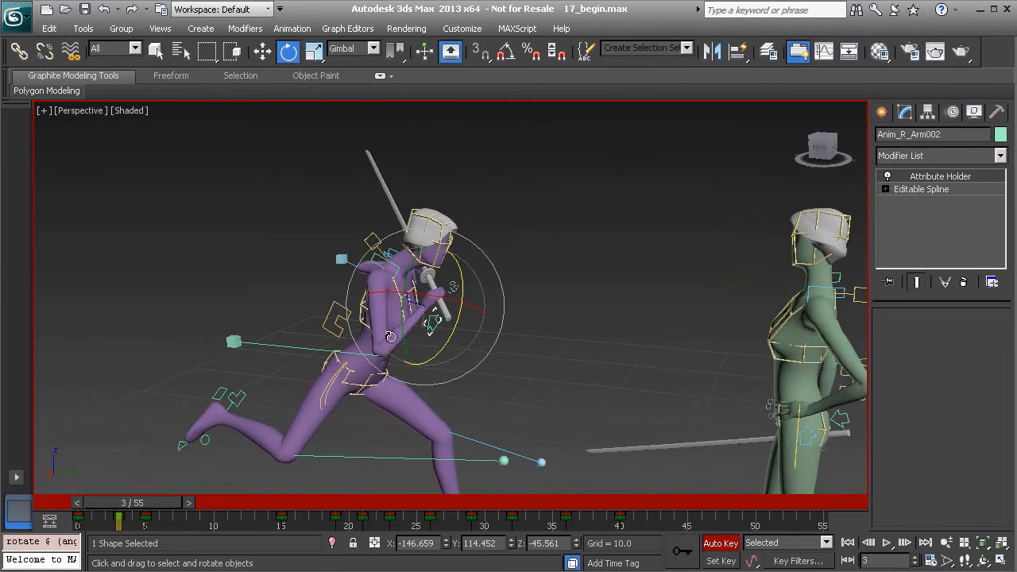
Move Anim_R_Arm002 at frame 3 up and outward so the sword hand is raised beside the villainess's head.
{"action": "middle_click_drag", "start_coordinate": [476, 339], "coordinate": [440, 295], "text": "alt"}
{"action": "key", "text": "w"}
{"action": "left_click_drag", "start_coordinate": [438, 308], "coordinate": [401, 269]}
{"action": "middle_click_drag", "start_coordinate": [401, 270], "coordinate": [562, 299], "text": "alt"}
{"action": "left_click_drag", "start_coordinate": [383, 271], "coordinate": [391, 256]}
{"action": "middle_click_drag", "start_coordinate": [412, 283], "coordinate": [527, 289], "text": "alt"}
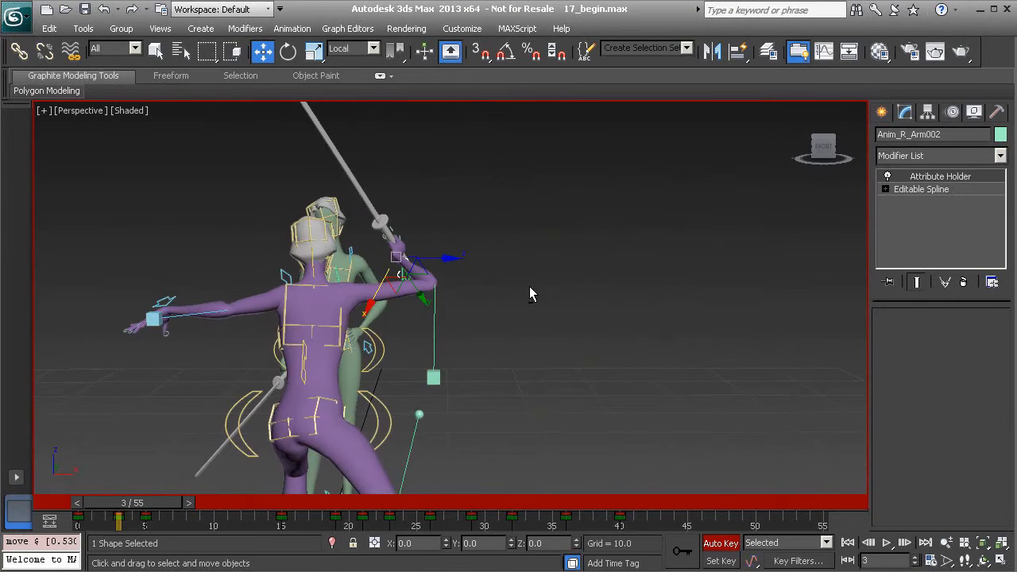
Rotate Anim_R_Arm002 at frame 3 about several axes to bring the raised sword closer to upright.
{"action": "key", "text": "e"}
{"action": "left_click_drag", "start_coordinate": [444, 220], "coordinate": [457, 235]}
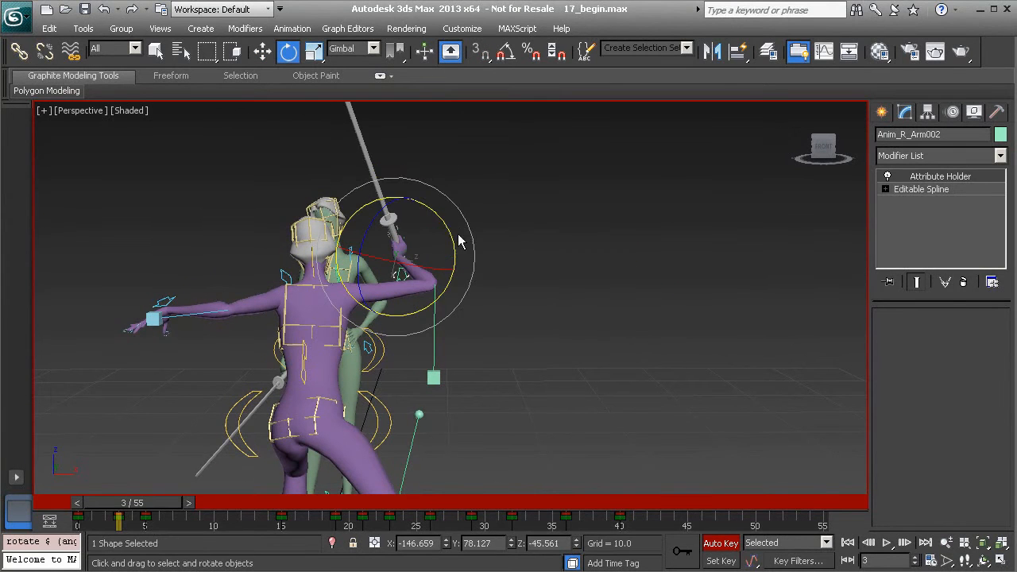
{"action": "left_click_drag", "start_coordinate": [415, 263], "coordinate": [426, 265]}
{"action": "middle_click_drag", "start_coordinate": [501, 280], "coordinate": [396, 258], "text": "alt"}
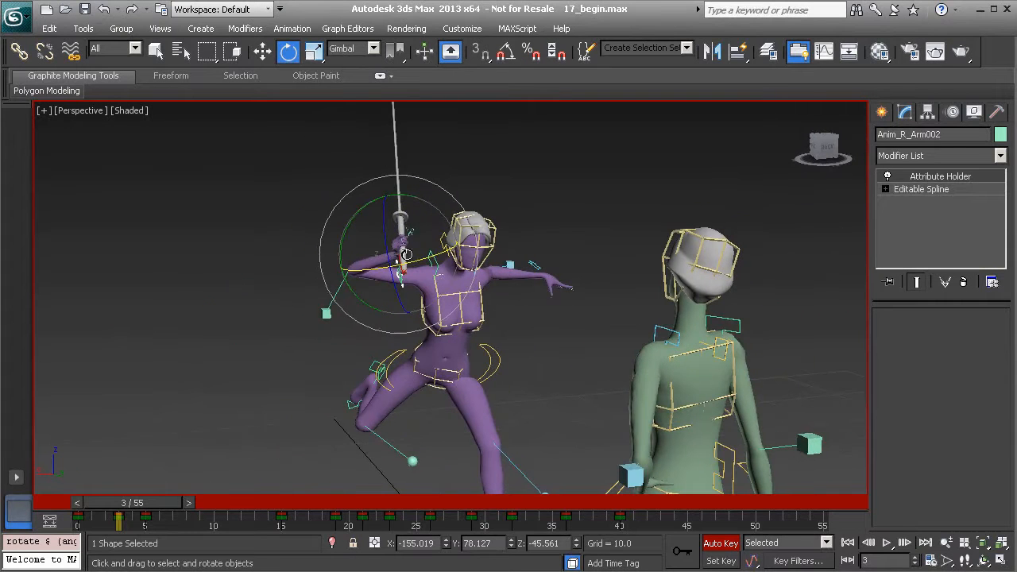
{"action": "left_click_drag", "start_coordinate": [414, 198], "coordinate": [422, 216]}
{"action": "left_click_drag", "start_coordinate": [415, 254], "coordinate": [435, 258]}
Move the villainess's right elbow control at frame 3 to adjust the bend direction of the raised sword arm.
{"action": "middle_click_drag", "start_coordinate": [365, 288], "coordinate": [373, 382], "text": "alt"}
{"action": "left_click", "coordinate": [321, 360]}
{"action": "middle_click_drag", "start_coordinate": [321, 359], "coordinate": [357, 334], "text": "alt"}
{"action": "key", "text": "w"}
{"action": "left_click_drag", "start_coordinate": [294, 334], "coordinate": [374, 352]}
{"action": "middle_click_drag", "start_coordinate": [374, 352], "coordinate": [483, 359], "text": "alt"}
Reselect Anim_R_Arm002 and rotate it at frame 3 to tilt the sword slightly toward the villainess's head.
{"action": "left_click", "coordinate": [348, 262]}
{"action": "middle_click_drag", "start_coordinate": [348, 262], "coordinate": [385, 277], "text": "alt"}
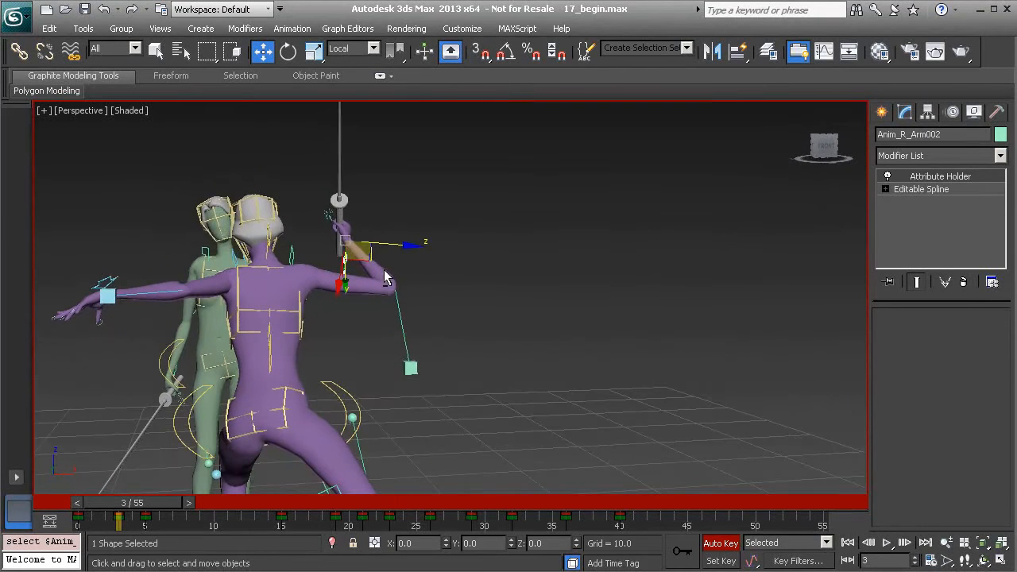
{"action": "key", "text": "e"}
{"action": "left_click_drag", "start_coordinate": [394, 214], "coordinate": [394, 206]}
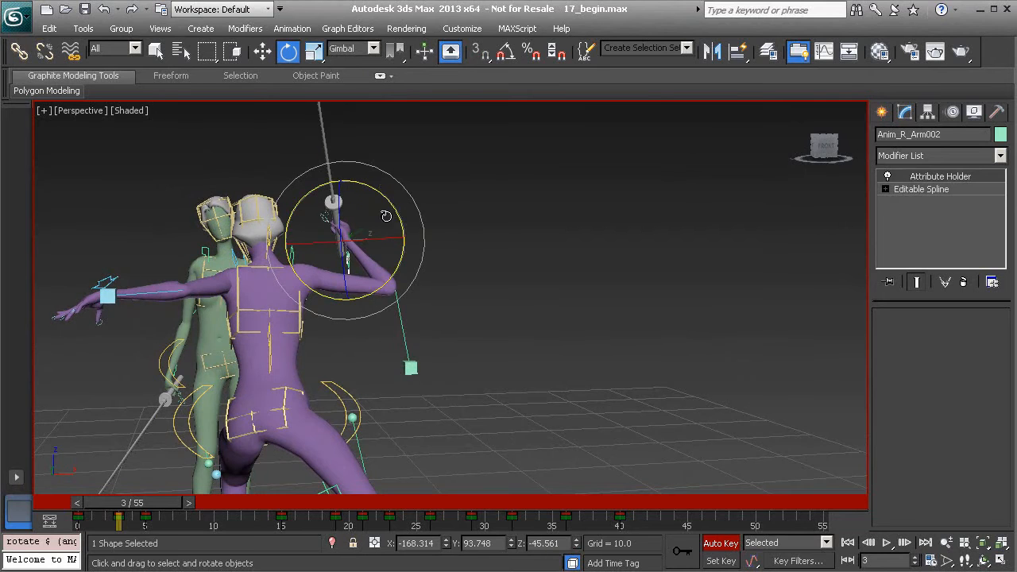
Fine-tune the rotation of Anim_R_Arm002 at frame 3 with a small additional turn of the raised sword.
{"action": "middle_click_drag", "start_coordinate": [388, 198], "coordinate": [417, 228], "text": "alt"}
{"action": "left_click_drag", "start_coordinate": [404, 215], "coordinate": [406, 225]}
{"action": "middle_click_drag", "start_coordinate": [274, 261], "coordinate": [405, 270], "text": "alt"}
{"action": "middle_click_drag", "start_coordinate": [378, 313], "coordinate": [271, 361], "text": "alt"}
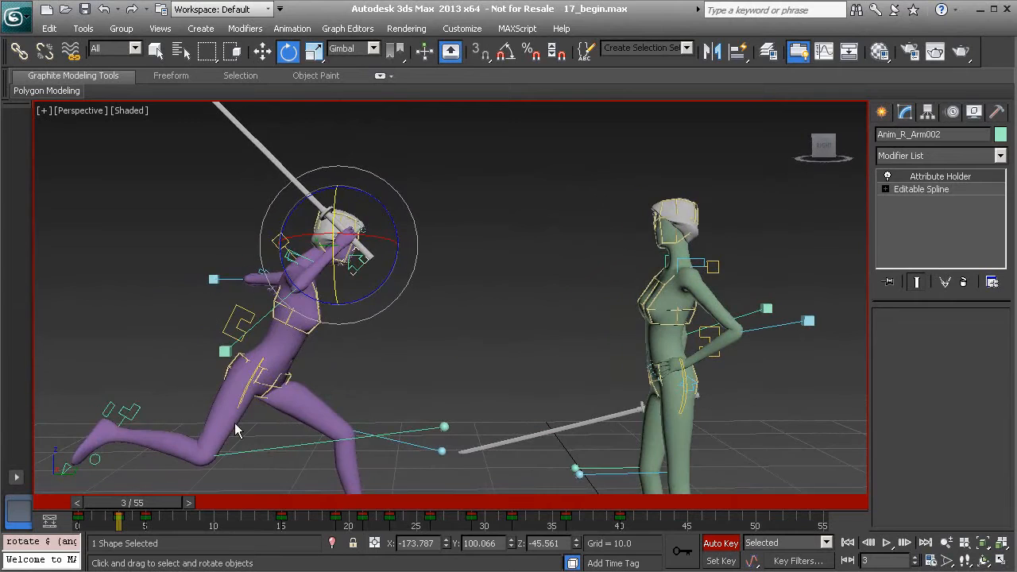
Play the animation from frame 0 to review the revised sword swing at a wider view.
{"action": "left_click_drag", "start_coordinate": [151, 502], "coordinate": [72, 494]}
{"action": "key", "text": "e"}
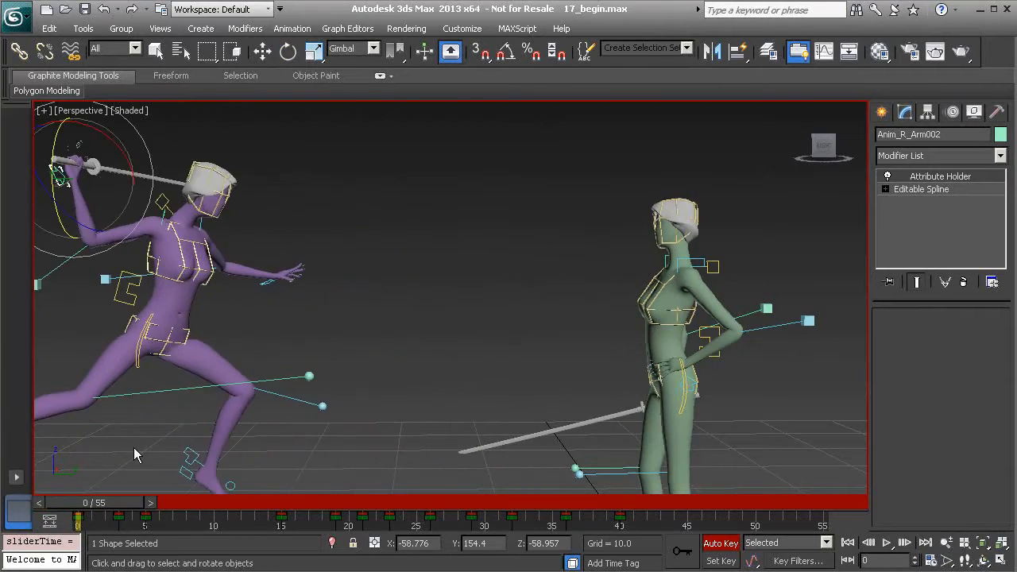
{"action": "scroll", "coordinate": [209, 222], "scroll_direction": "down", "scroll_amount": 3}
{"action": "scroll", "coordinate": [209, 221], "scroll_direction": "down", "scroll_amount": 2}
{"action": "left_click", "coordinate": [891, 544]}
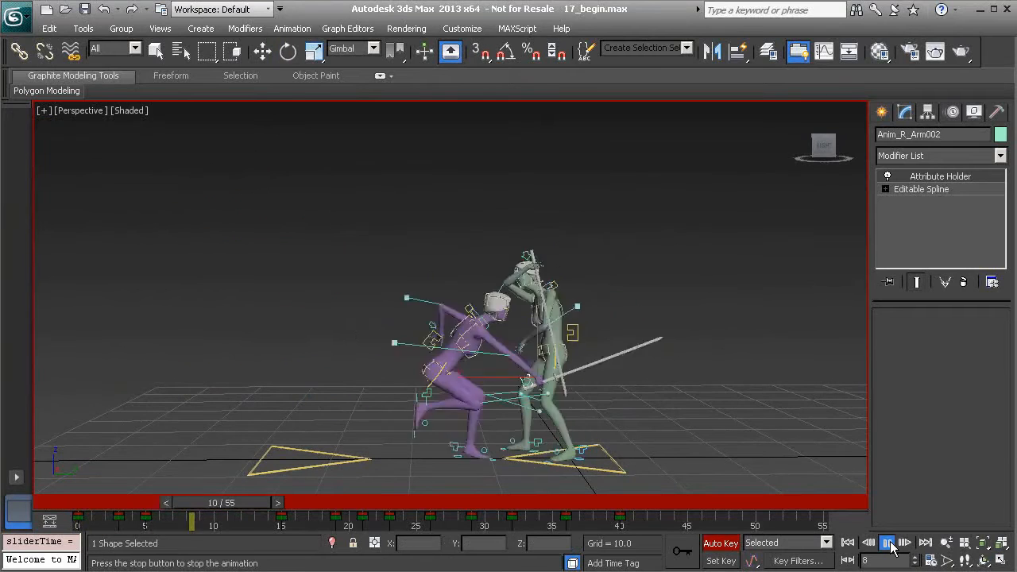
{"action": "left_click", "coordinate": [890, 544]}
Go to frame 2 and examine the villainess's running pose and free arm from several angles.
{"action": "left_click_drag", "start_coordinate": [88, 508], "coordinate": [120, 518]}
{"action": "middle_click_drag", "start_coordinate": [495, 225], "coordinate": [586, 256], "text": "alt"}
{"action": "middle_click_drag", "start_coordinate": [384, 288], "coordinate": [402, 264], "text": "alt"}
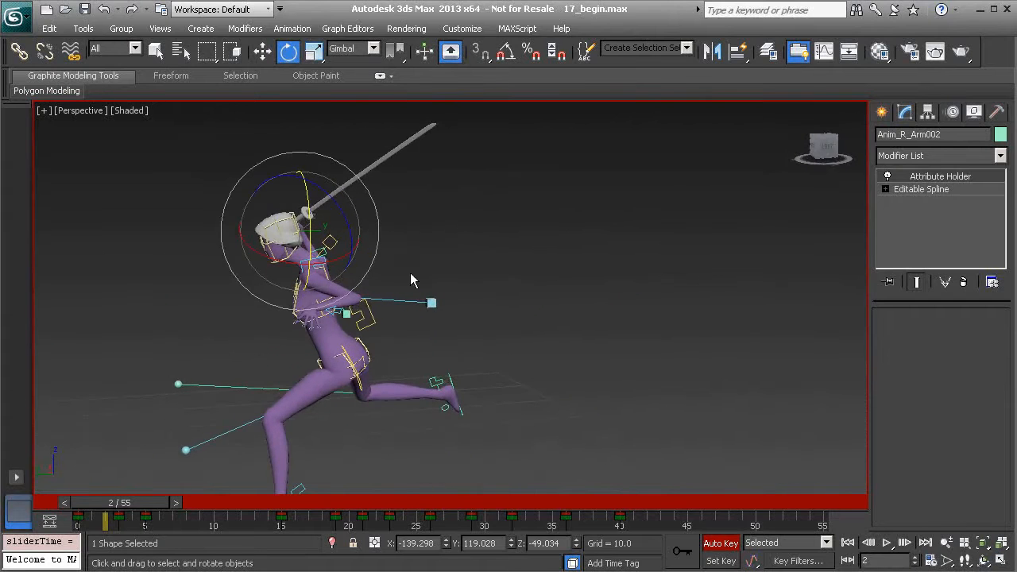
{"action": "middle_click_drag", "start_coordinate": [346, 331], "coordinate": [374, 353], "text": "alt"}
{"action": "scroll", "coordinate": [396, 297], "scroll_direction": "up", "scroll_amount": 3}
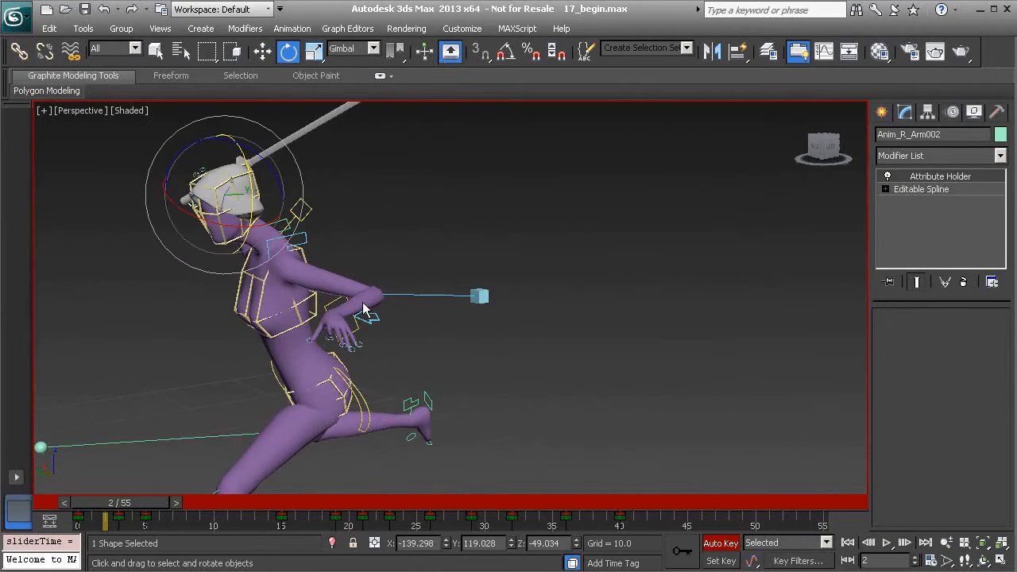
{"action": "middle_click_drag", "start_coordinate": [205, 235], "coordinate": [208, 189], "text": "alt"}
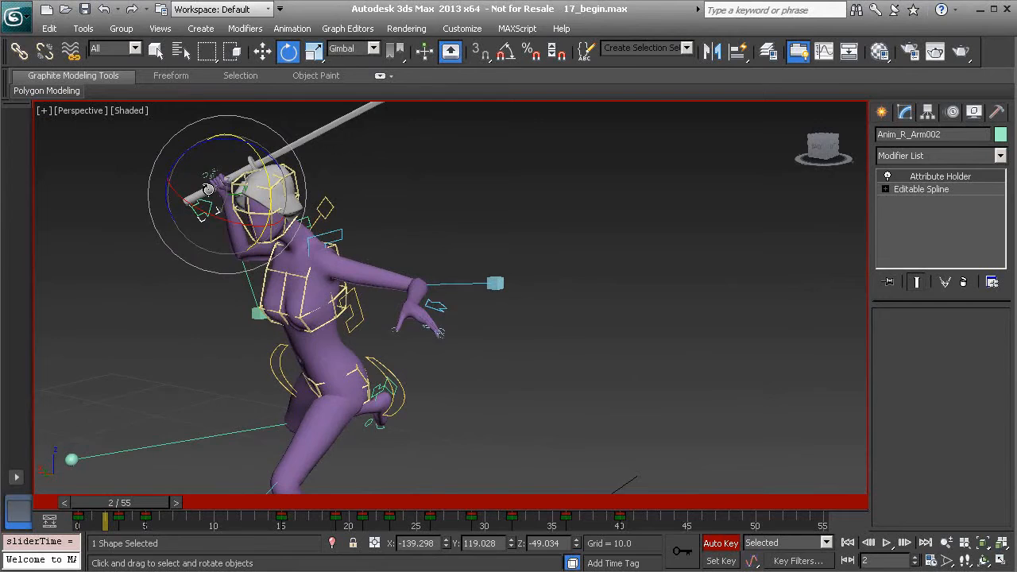
{"action": "mouse_move", "coordinate": [164, 503]}
{"action": "left_mouse_down"}
{"action": "mouse_move", "coordinate": [135, 504]}
{"action": "mouse_move", "coordinate": [165, 503]}
{"action": "left_mouse_up"}
Select the villainess's left hand control, Anim_L_Arm002, and display its motion trajectory.
{"action": "left_click", "coordinate": [427, 307]}
{"action": "mouse_move", "coordinate": [477, 329]}
{"action": "middle_mouse_down", "text": "alt"}
{"action": "mouse_move", "coordinate": [493, 336]}
{"action": "mouse_move", "coordinate": [472, 336]}
{"action": "middle_mouse_up", "text": "alt"}
{"action": "middle_click_drag", "start_coordinate": [429, 301], "coordinate": [397, 239], "text": "alt"}
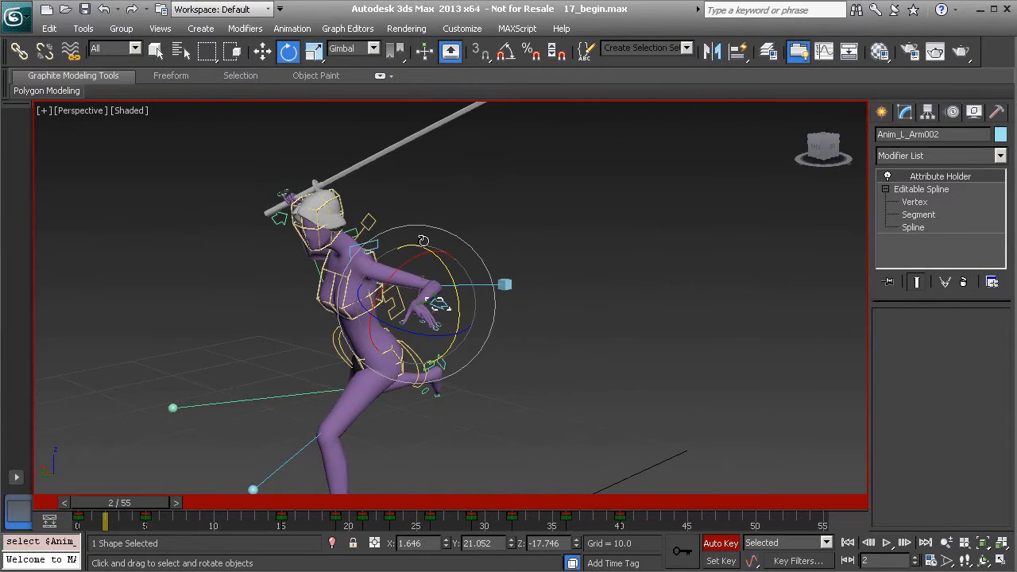
{"action": "middle_click_drag", "start_coordinate": [457, 283], "coordinate": [428, 274], "text": "alt"}
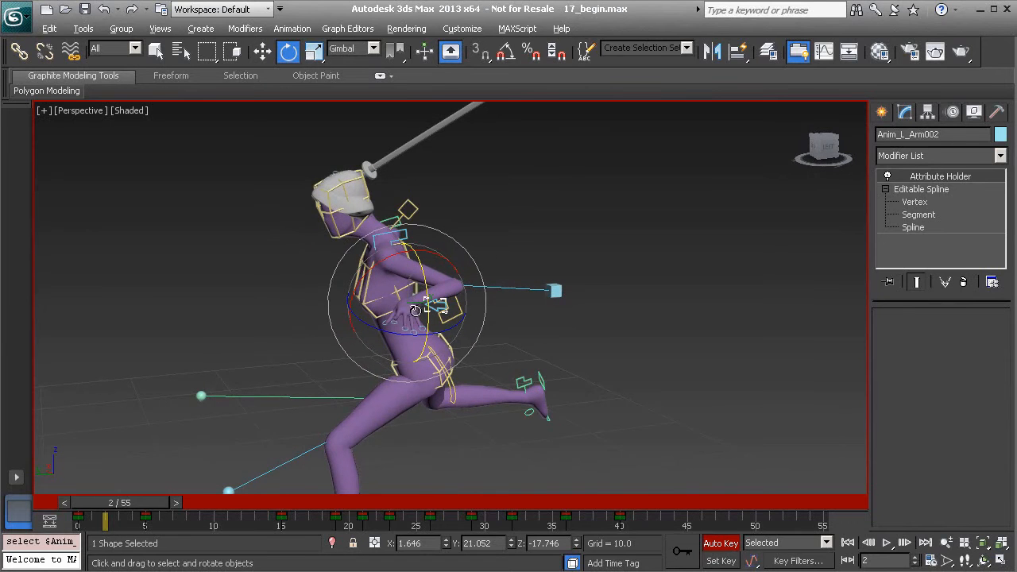
{"action": "middle_click_drag", "start_coordinate": [413, 311], "coordinate": [425, 313], "text": "alt"}
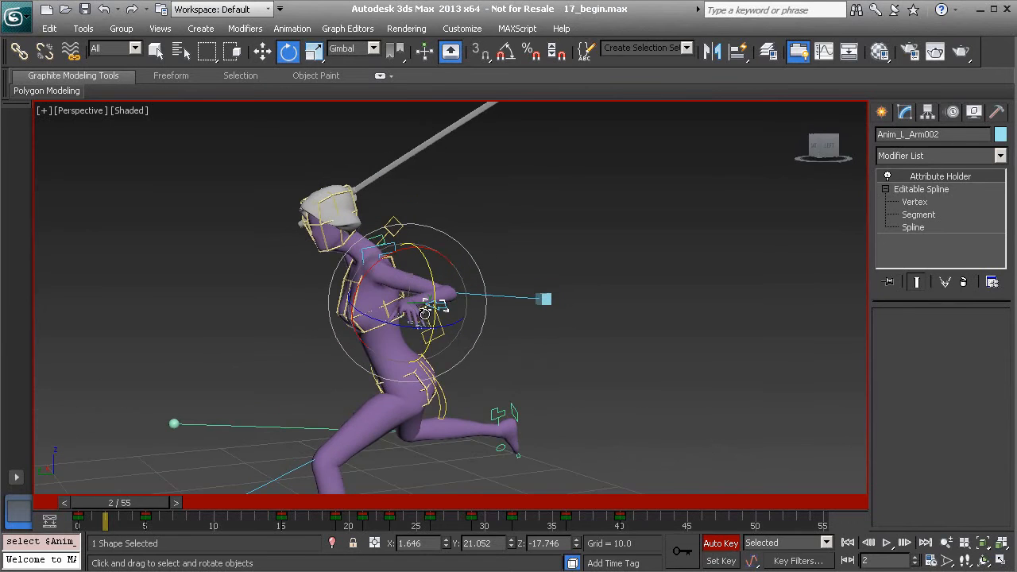
{"action": "left_click", "coordinate": [952, 113]}
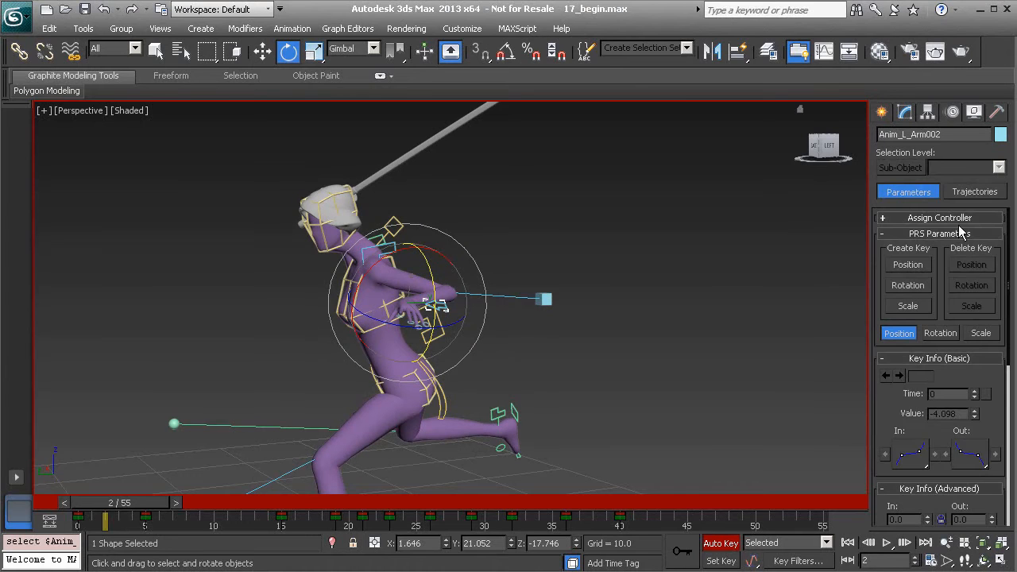
{"action": "left_click", "coordinate": [977, 194]}
Examine the left hand's trajectory near frame 2, checking how it passes close to the villainess's torso.
{"action": "middle_click_drag", "start_coordinate": [333, 342], "coordinate": [376, 303], "text": "alt"}
{"action": "scroll", "coordinate": [357, 310], "scroll_direction": "down", "scroll_amount": 2}
{"action": "middle_click_drag", "start_coordinate": [302, 316], "coordinate": [326, 343], "text": "alt"}
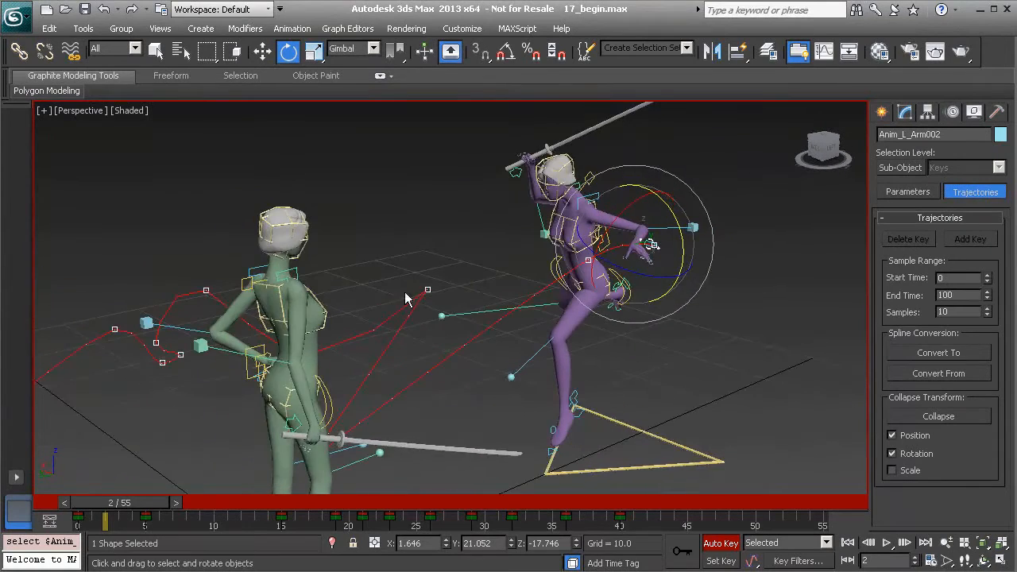
{"action": "middle_click_drag", "start_coordinate": [650, 244], "coordinate": [608, 234], "text": "alt"}
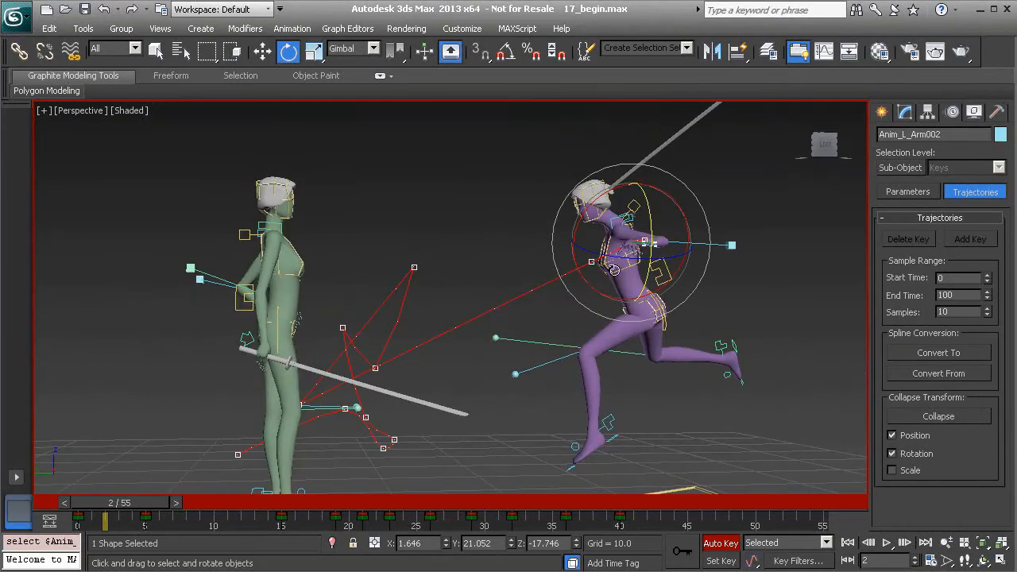
{"action": "scroll", "coordinate": [588, 261], "scroll_direction": "up", "scroll_amount": 8}
{"action": "middle_click_drag", "start_coordinate": [584, 222], "coordinate": [556, 274], "text": "alt"}
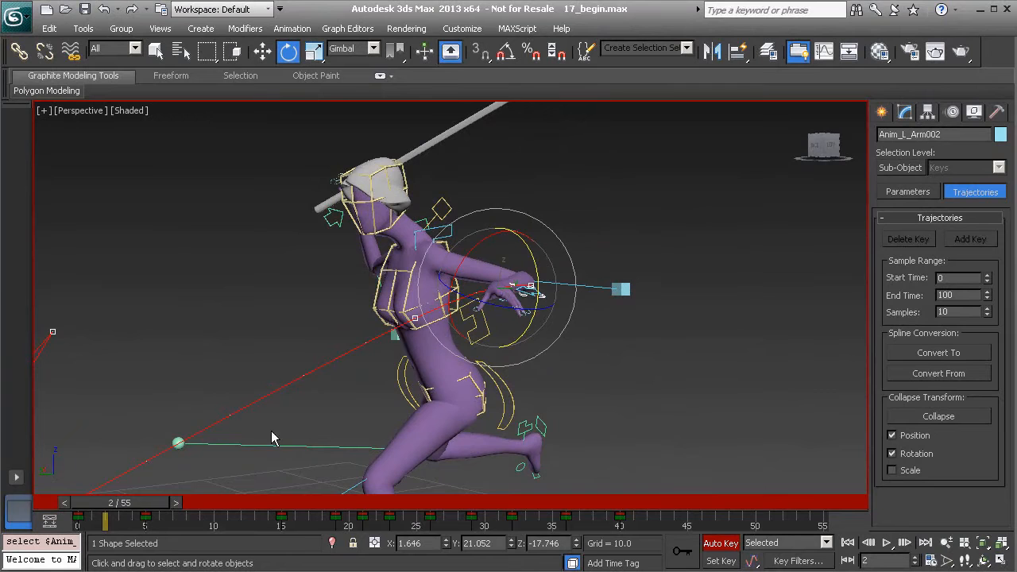
{"action": "middle_click_drag", "start_coordinate": [458, 300], "coordinate": [417, 333], "text": "alt"}
{"action": "mouse_move", "coordinate": [141, 505]}
{"action": "left_mouse_down"}
{"action": "mouse_move", "coordinate": [115, 505]}
{"action": "mouse_move", "coordinate": [132, 516]}
{"action": "left_mouse_up"}
{"action": "key", "text": "e"}
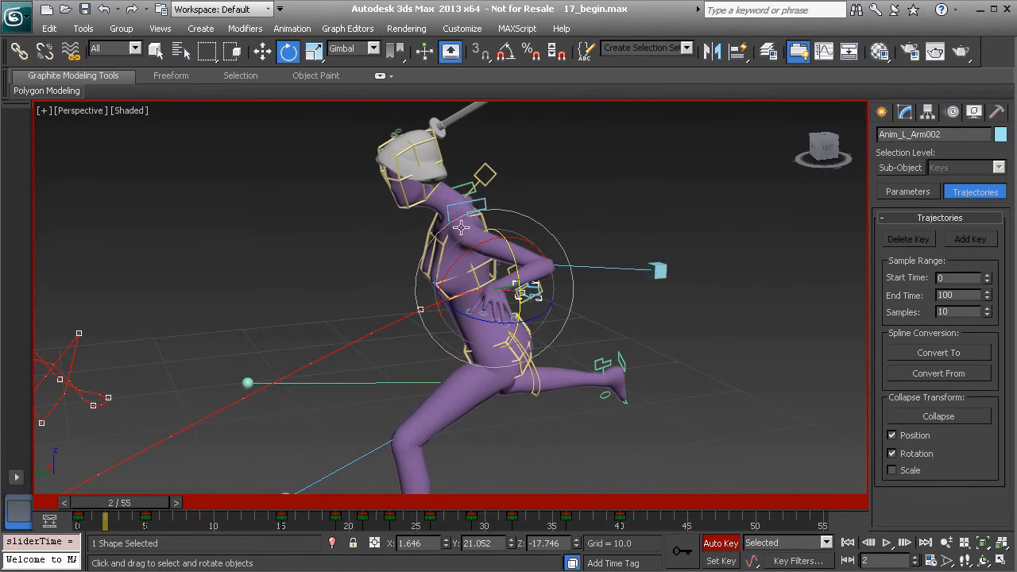
Move Anim_L_Arm002 at frame 2 up and outward so the left arm extends away from the body.
{"action": "middle_click_drag", "start_coordinate": [406, 386], "coordinate": [512, 290], "text": "alt"}
{"action": "key", "text": "w"}
{"action": "left_click_drag", "start_coordinate": [512, 289], "coordinate": [519, 253]}
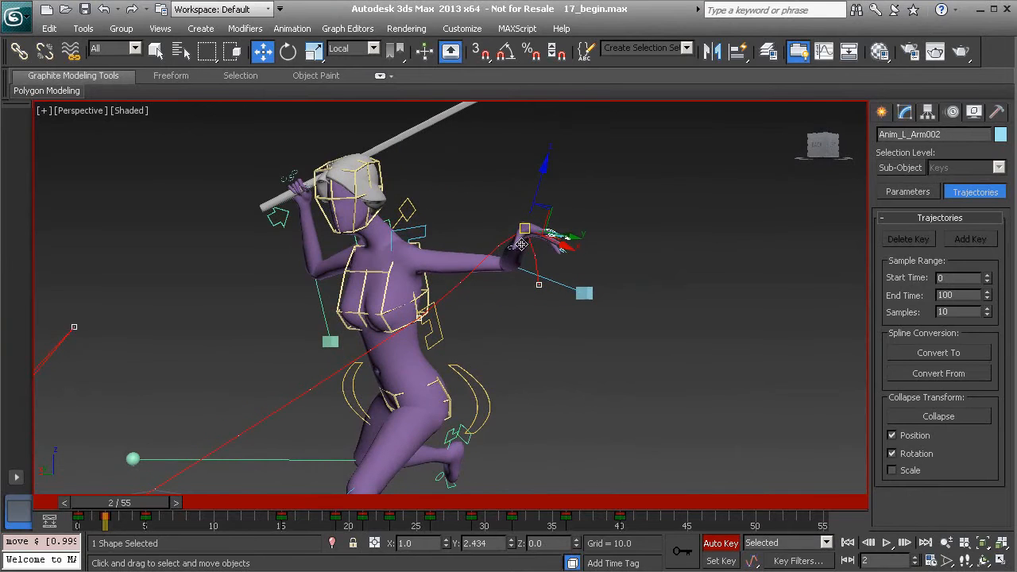
{"action": "middle_click_drag", "start_coordinate": [518, 249], "coordinate": [551, 279], "text": "alt"}
Raise Anim_L_Elbow002 at frame 2 so the villainess's left elbow points upward.
{"action": "left_click", "coordinate": [651, 285]}
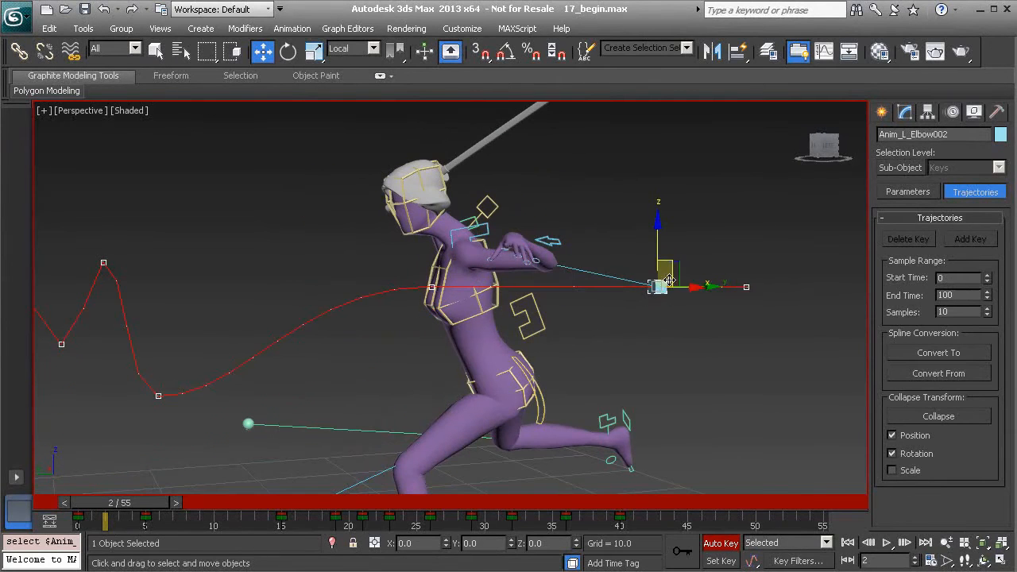
{"action": "left_click_drag", "start_coordinate": [680, 263], "coordinate": [657, 191]}
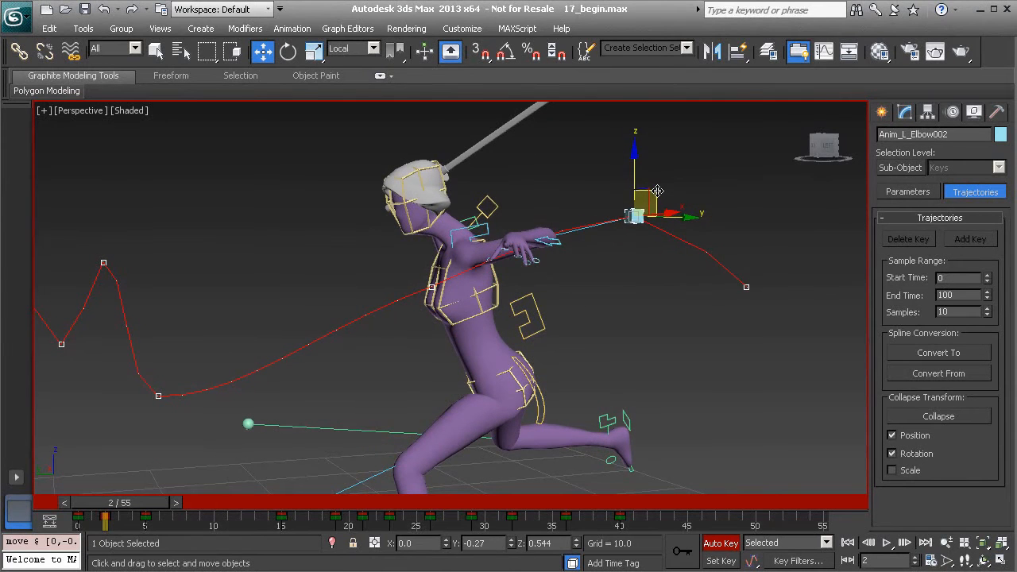
{"action": "middle_click_drag", "start_coordinate": [595, 282], "coordinate": [637, 264], "text": "alt"}
Reselect Anim_L_Arm002 and lower the left hand slightly at frame 2.
{"action": "left_click", "coordinate": [636, 259]}
{"action": "left_click_drag", "start_coordinate": [613, 251], "coordinate": [622, 261]}
{"action": "middle_click_drag", "start_coordinate": [623, 261], "coordinate": [652, 287], "text": "alt"}
{"action": "left_click_drag", "start_coordinate": [632, 272], "coordinate": [634, 278]}
{"action": "middle_click_drag", "start_coordinate": [634, 277], "coordinate": [639, 272], "text": "alt"}
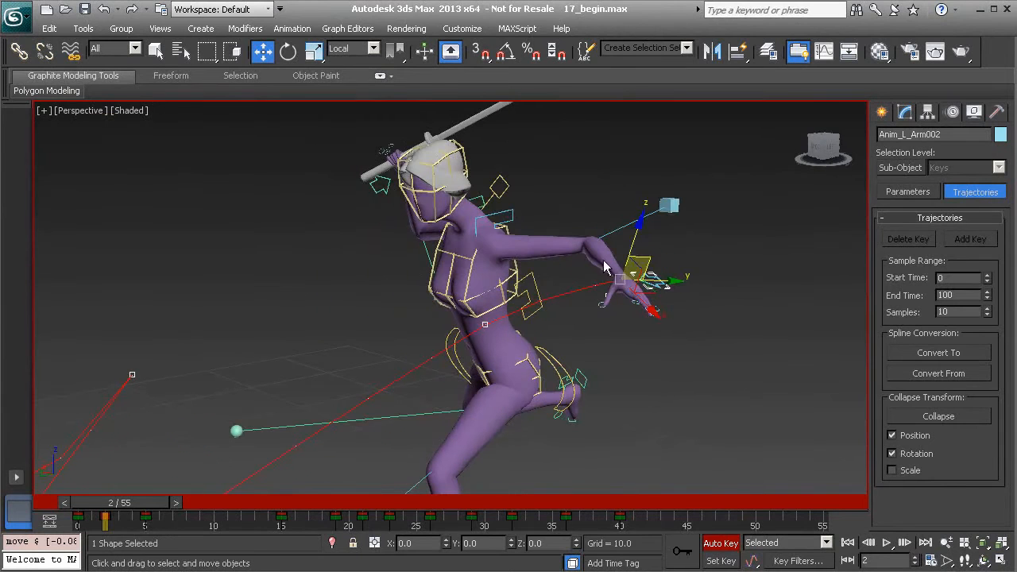
Rotate Anim_L_Arm002 at frame 2 to bend the wrist so the fingers point upward.
{"action": "key", "text": "e"}
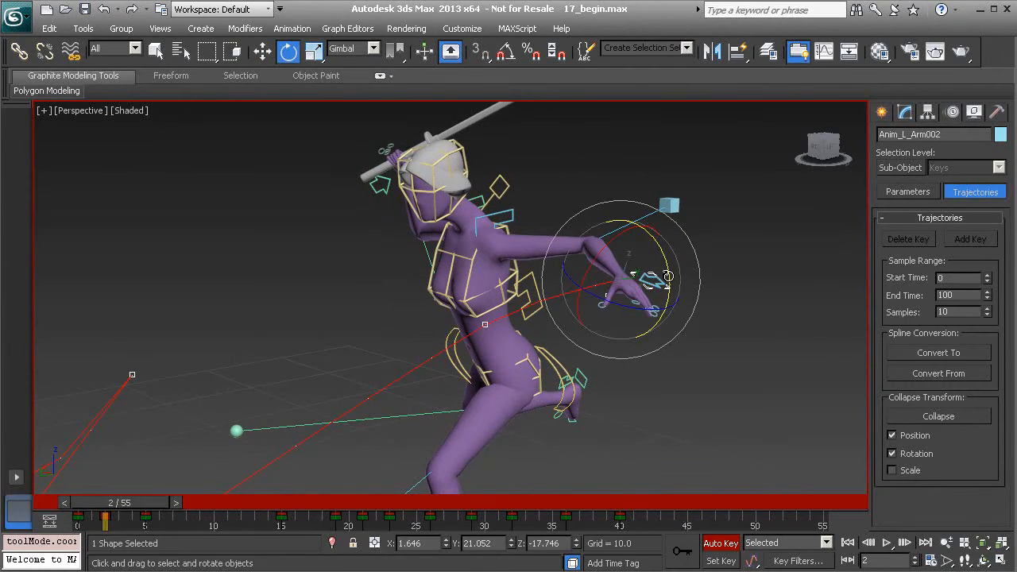
{"action": "left_click_drag", "start_coordinate": [669, 272], "coordinate": [657, 201]}
{"action": "middle_click_drag", "start_coordinate": [600, 240], "coordinate": [663, 296], "text": "alt"}
{"action": "left_click_drag", "start_coordinate": [629, 290], "coordinate": [633, 278]}
{"action": "middle_click_drag", "start_coordinate": [633, 278], "coordinate": [602, 311], "text": "alt"}
Move Anim_L_Elbow002 at frame 2 closer to the body and slightly higher to refine the left arm's bend.
{"action": "left_click", "coordinate": [759, 213]}
{"action": "middle_click_drag", "start_coordinate": [754, 229], "coordinate": [720, 252], "text": "alt"}
{"action": "key", "text": "w"}
{"action": "left_click_drag", "start_coordinate": [776, 187], "coordinate": [735, 167]}
{"action": "middle_click_drag", "start_coordinate": [734, 166], "coordinate": [727, 251], "text": "alt"}
{"action": "middle_click_drag", "start_coordinate": [622, 231], "coordinate": [636, 226], "text": "alt"}
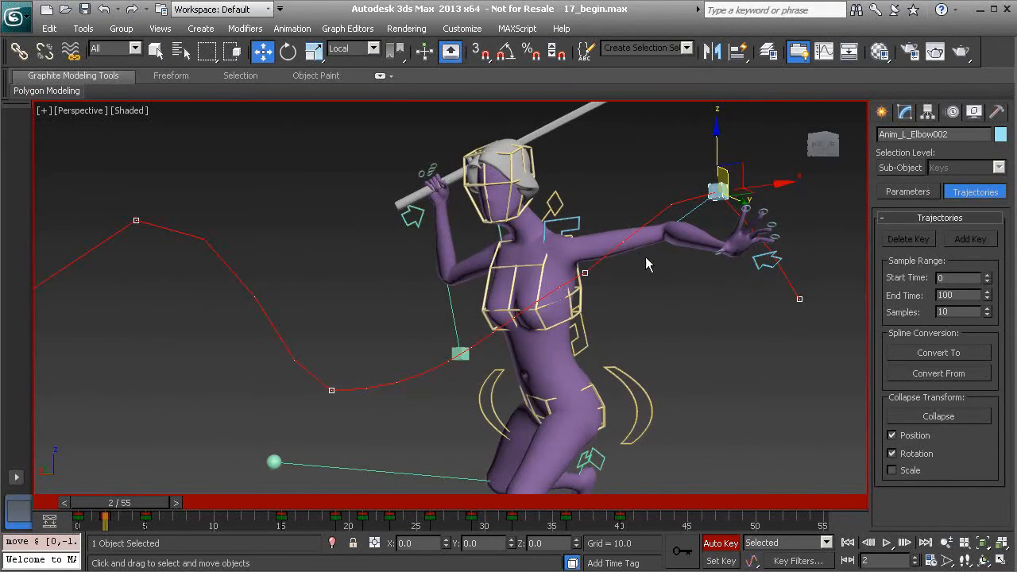
{"action": "mouse_move", "coordinate": [693, 265]}
{"action": "middle_mouse_down", "text": "alt"}
{"action": "mouse_move", "coordinate": [647, 254]}
{"action": "mouse_move", "coordinate": [687, 268]}
{"action": "middle_mouse_up", "text": "alt"}
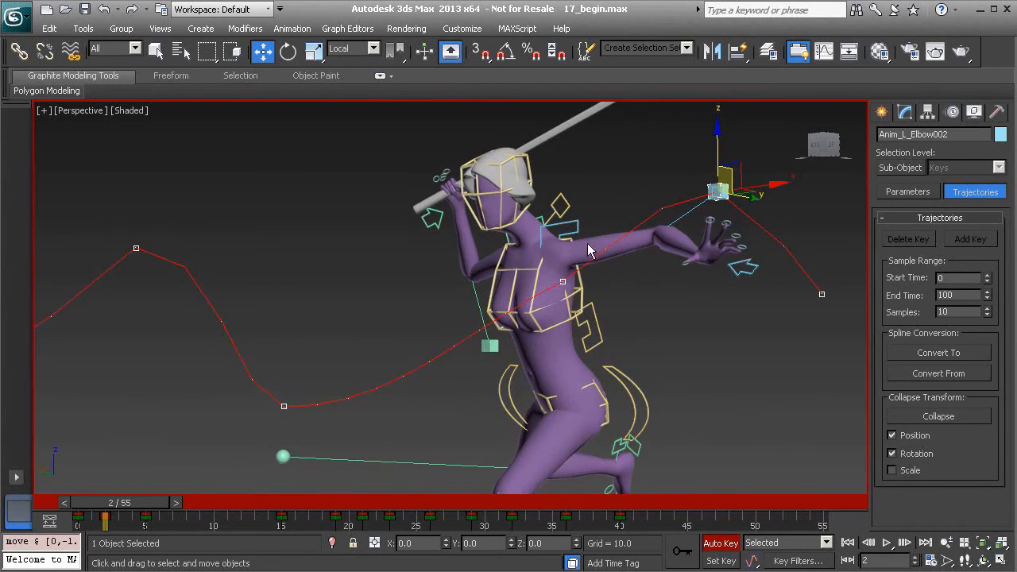
{"action": "middle_click_drag", "start_coordinate": [721, 280], "coordinate": [618, 279], "text": "alt"}
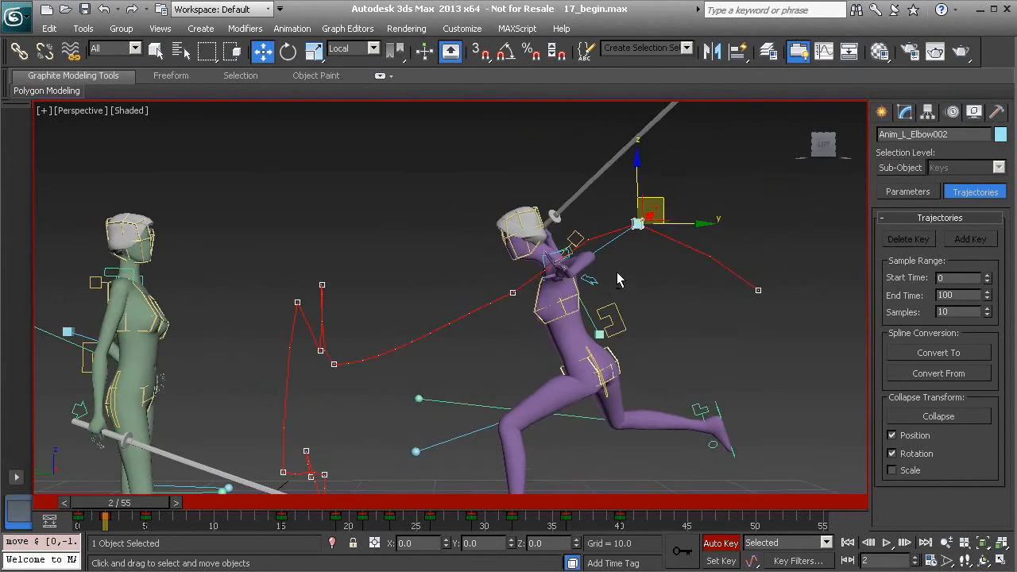
Advance to frame 5 and examine the villainess's pose and left elbow trajectory from several angles.
{"action": "left_click_drag", "start_coordinate": [161, 509], "coordinate": [172, 528]}
{"action": "middle_click_drag", "start_coordinate": [581, 308], "coordinate": [389, 338], "text": "alt"}
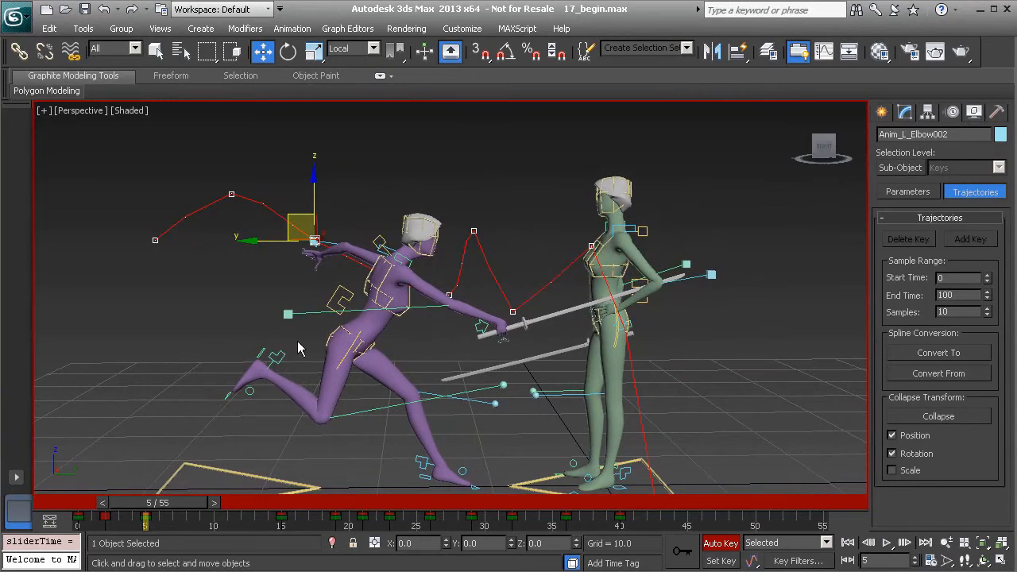
{"action": "mouse_move", "coordinate": [161, 503]}
{"action": "left_mouse_down"}
{"action": "mouse_move", "coordinate": [95, 502]}
{"action": "mouse_move", "coordinate": [226, 507]}
{"action": "mouse_move", "coordinate": [223, 515]}
{"action": "mouse_move", "coordinate": [109, 499]}
{"action": "mouse_move", "coordinate": [173, 502]}
{"action": "left_mouse_up"}
{"action": "key", "text": "w"}
{"action": "middle_click_drag", "start_coordinate": [366, 284], "coordinate": [350, 387], "text": "alt"}
{"action": "mouse_move", "coordinate": [178, 509]}
{"action": "left_mouse_down"}
{"action": "mouse_move", "coordinate": [143, 504]}
{"action": "mouse_move", "coordinate": [274, 505]}
{"action": "mouse_move", "coordinate": [110, 502]}
{"action": "mouse_move", "coordinate": [179, 502]}
{"action": "left_mouse_up"}
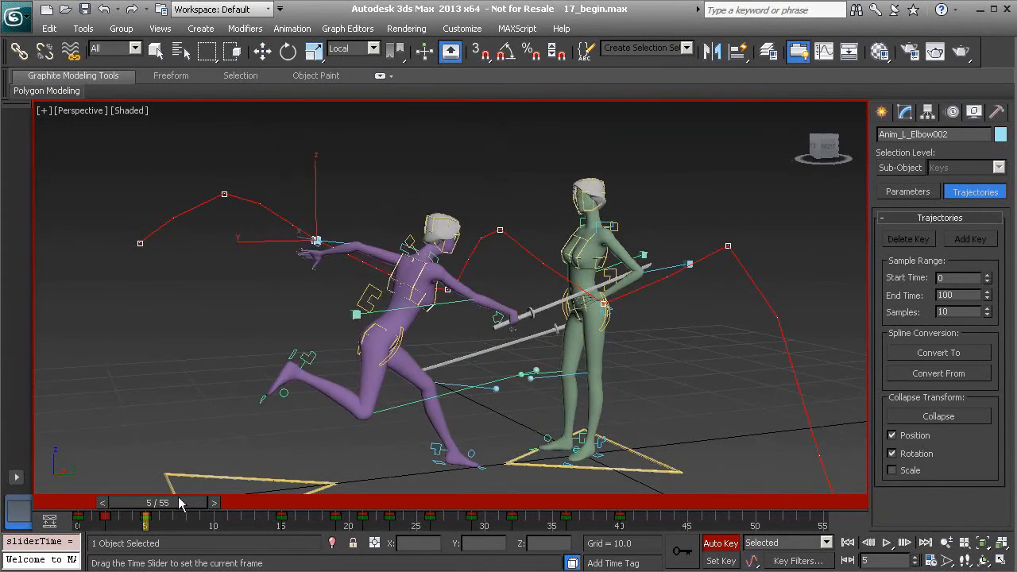
{"action": "key", "text": "w"}
{"action": "middle_click_drag", "start_coordinate": [429, 378], "coordinate": [385, 333], "text": "alt"}
{"action": "scroll", "coordinate": [384, 363], "scroll_direction": "up", "scroll_amount": 2}
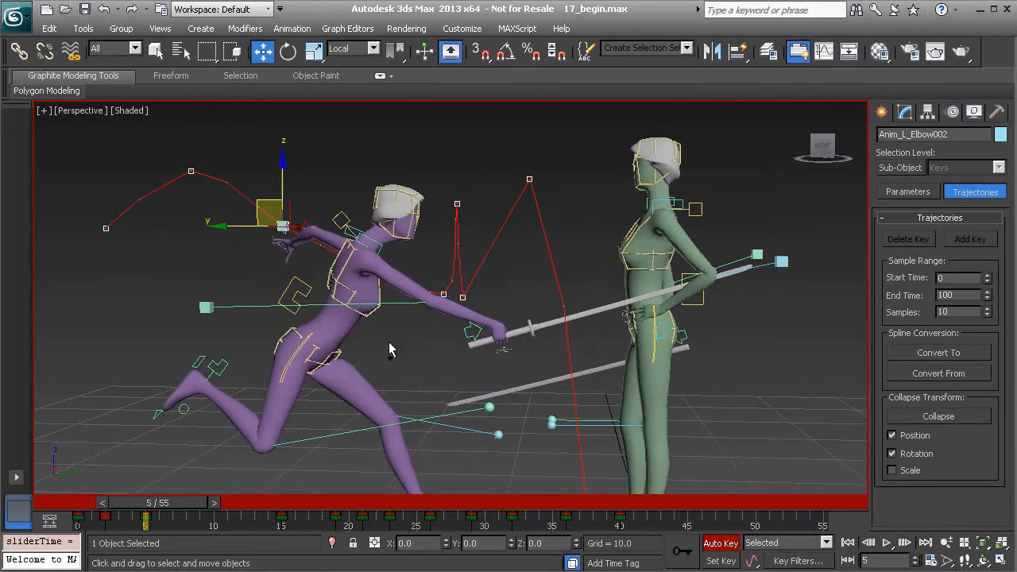
Hide the left elbow's motion trajectory by returning to its controller parameters.
{"action": "mouse_move", "coordinate": [158, 502]}
{"action": "left_mouse_down"}
{"action": "mouse_move", "coordinate": [110, 502]}
{"action": "mouse_move", "coordinate": [157, 502]}
{"action": "left_mouse_up"}
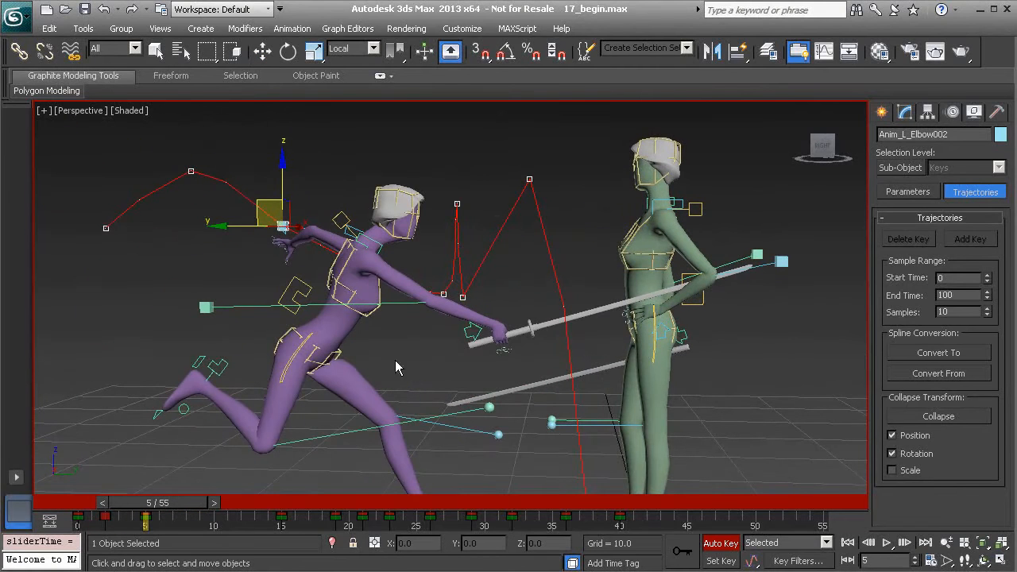
{"action": "key", "text": "w"}
{"action": "middle_click_drag", "start_coordinate": [312, 304], "coordinate": [395, 265], "text": "alt"}
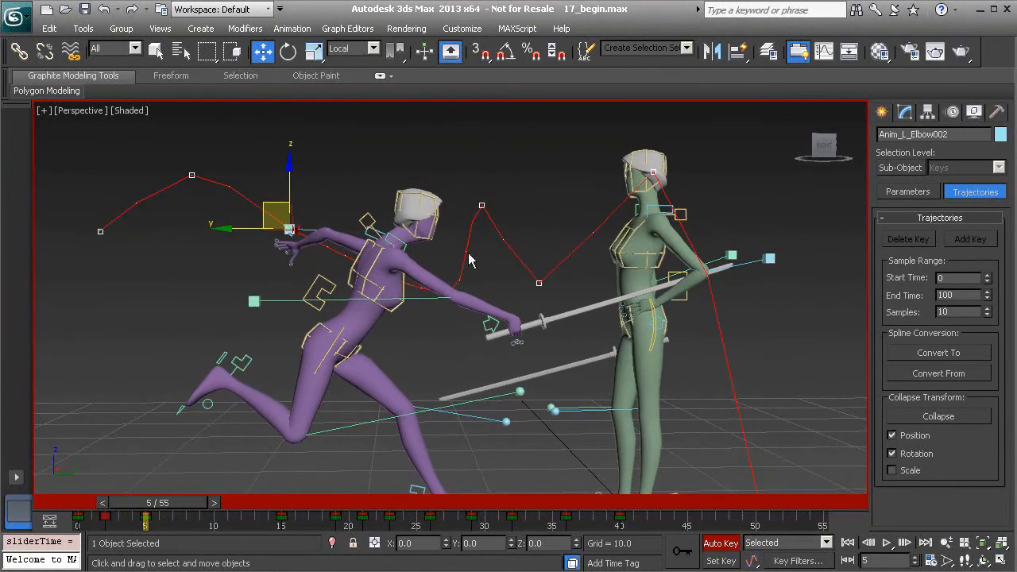
{"action": "left_click", "coordinate": [908, 193]}
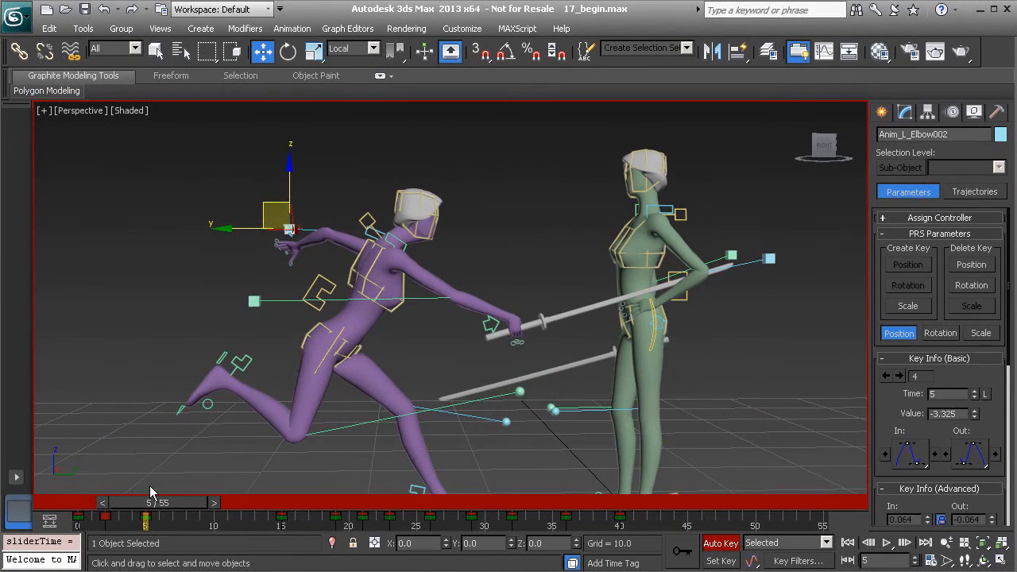
Scrub around frame 7 and examine the sword slash and both characters' contact from several angles.
{"action": "left_click_drag", "start_coordinate": [156, 504], "coordinate": [202, 515]}
{"action": "key", "text": "w"}
{"action": "middle_click_drag", "start_coordinate": [476, 358], "coordinate": [422, 348], "text": "alt"}
{"action": "mouse_move", "coordinate": [179, 507]}
{"action": "left_mouse_down"}
{"action": "mouse_move", "coordinate": [142, 509]}
{"action": "mouse_move", "coordinate": [181, 509]}
{"action": "left_mouse_up"}
{"action": "middle_click_drag", "start_coordinate": [399, 414], "coordinate": [429, 374]}
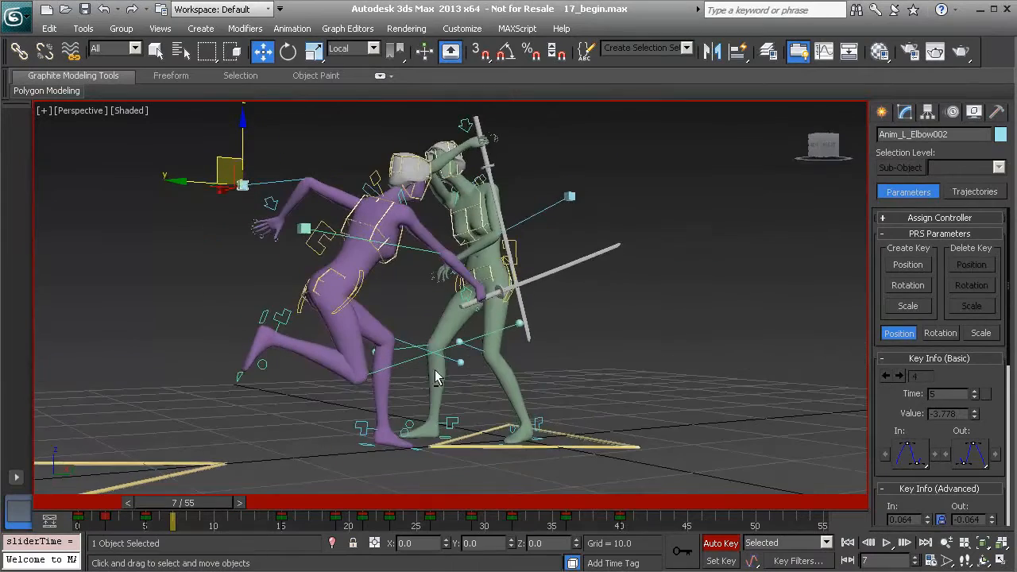
{"action": "middle_click_drag", "start_coordinate": [376, 427], "coordinate": [348, 443], "text": "alt"}
{"action": "left_click_drag", "start_coordinate": [202, 509], "coordinate": [176, 502]}
{"action": "middle_click_drag", "start_coordinate": [358, 388], "coordinate": [364, 383], "text": "alt"}
Scrub through frames 12 to 15 and examine the villainess's follow-through and foot placement from several angles.
{"action": "left_click_drag", "start_coordinate": [172, 505], "coordinate": [259, 487]}
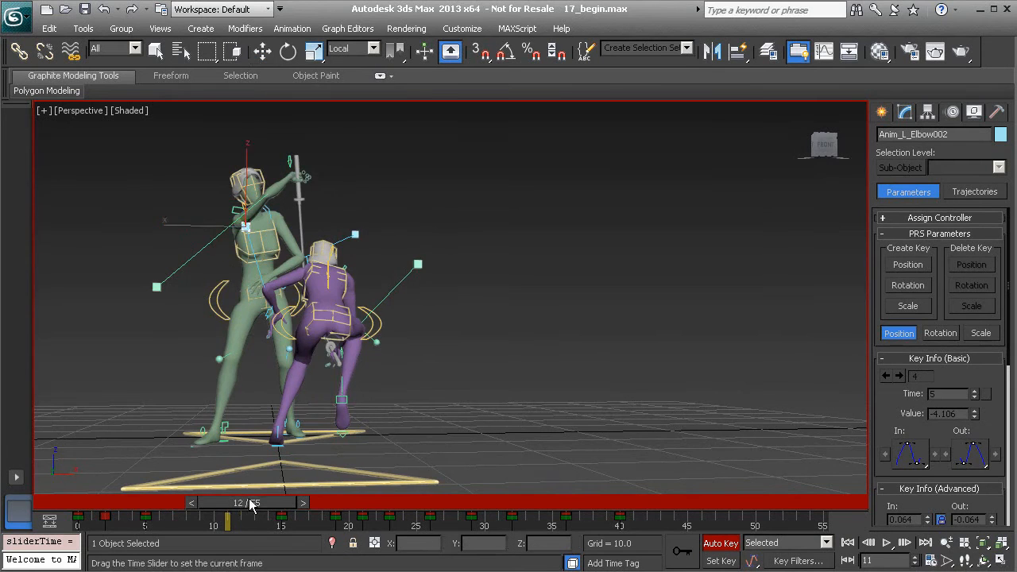
{"action": "left_click_drag", "start_coordinate": [239, 505], "coordinate": [278, 504]}
{"action": "middle_click_drag", "start_coordinate": [430, 403], "coordinate": [320, 384], "text": "alt"}
{"action": "middle_click_drag", "start_coordinate": [343, 429], "coordinate": [312, 429], "text": "alt"}
{"action": "mouse_move", "coordinate": [309, 507]}
{"action": "left_mouse_down"}
{"action": "mouse_move", "coordinate": [172, 496]}
{"action": "mouse_move", "coordinate": [217, 494]}
{"action": "mouse_move", "coordinate": [298, 498]}
{"action": "mouse_move", "coordinate": [93, 502]}
{"action": "mouse_move", "coordinate": [294, 500]}
{"action": "left_mouse_up"}
{"action": "middle_click_drag", "start_coordinate": [369, 431], "coordinate": [407, 370], "text": "alt"}
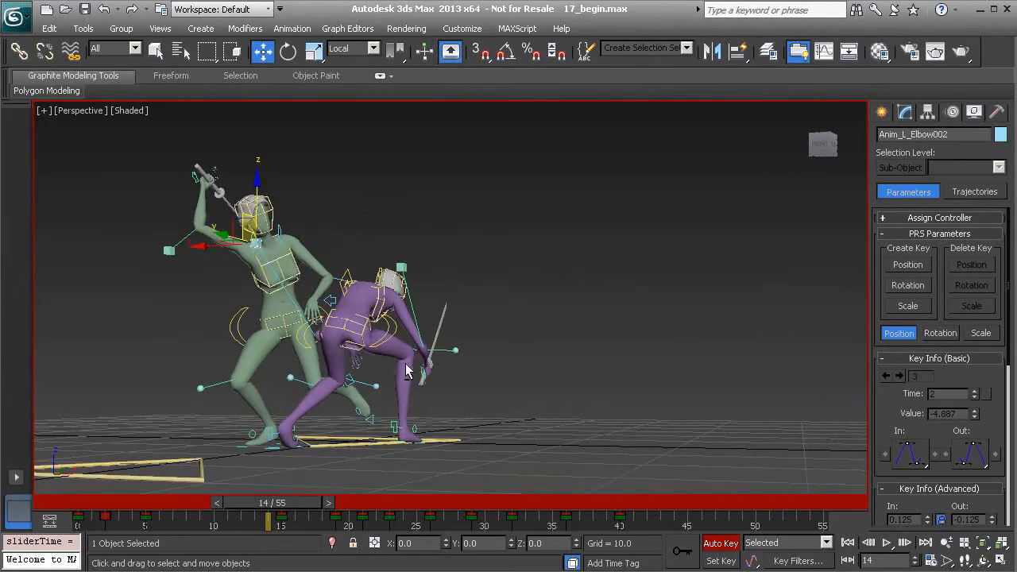
Select Anim_L_Leg002 and move it at frame 15 by about -2.48 along its local X axis to keep the foot planted.
{"action": "left_click_drag", "start_coordinate": [281, 503], "coordinate": [185, 503]}
{"action": "middle_click_drag", "start_coordinate": [252, 420], "coordinate": [277, 453], "text": "alt"}
{"action": "left_click", "coordinate": [292, 410]}
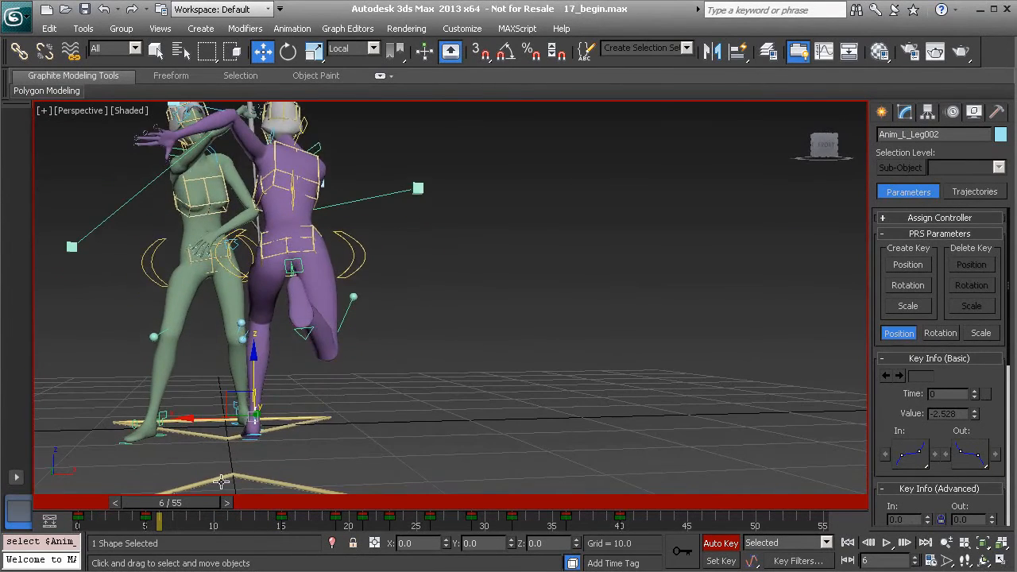
{"action": "left_click_drag", "start_coordinate": [181, 509], "coordinate": [302, 517]}
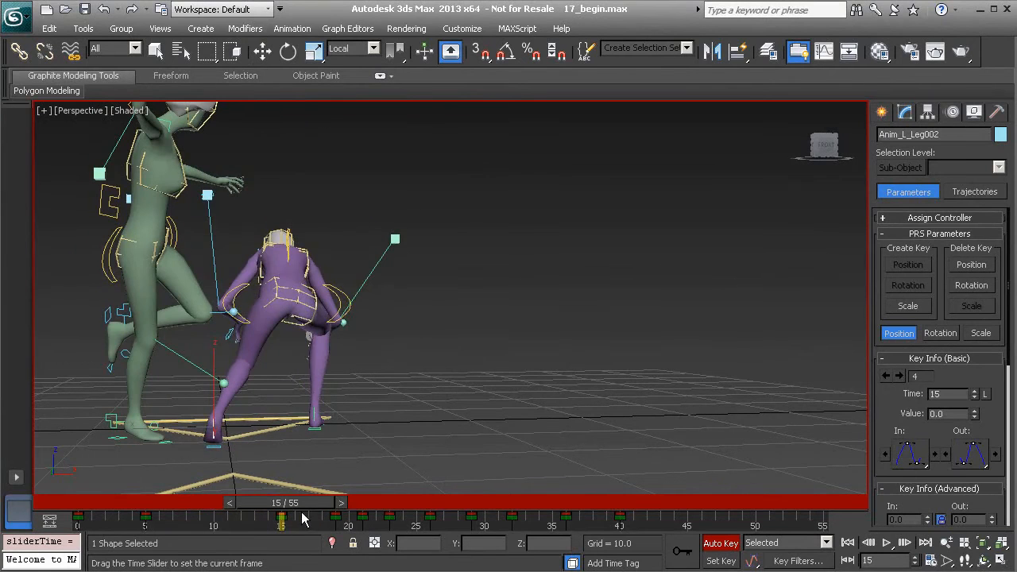
{"action": "key", "text": "w"}
{"action": "left_click_drag", "start_coordinate": [147, 430], "coordinate": [183, 430]}
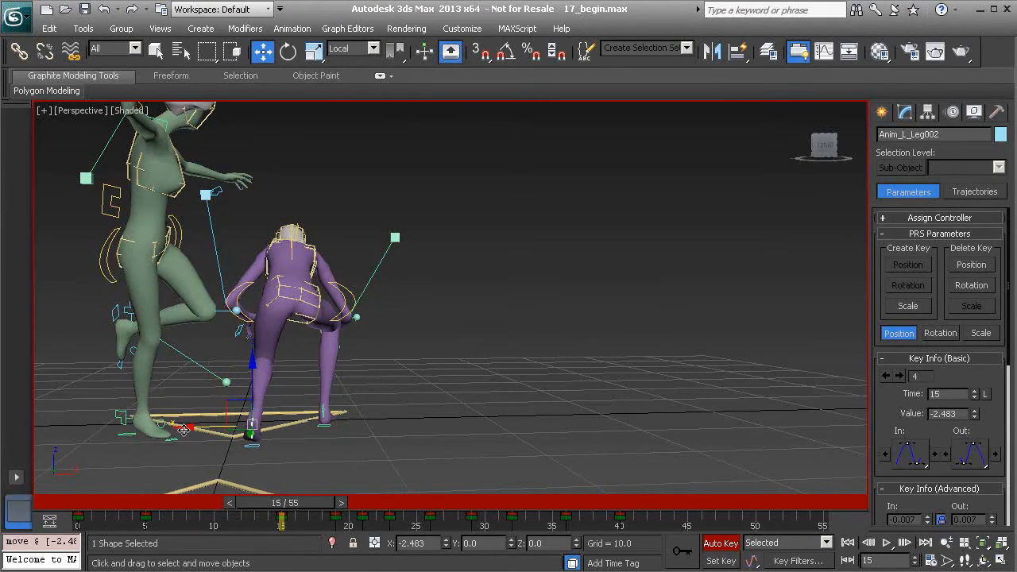
Scrub between frames 5 and 15 and examine from the side whether the villainess's left foot slides.
{"action": "left_click_drag", "start_coordinate": [295, 502], "coordinate": [160, 491]}
{"action": "middle_click_drag", "start_coordinate": [206, 479], "coordinate": [224, 476]}
{"action": "left_click_drag", "start_coordinate": [167, 504], "coordinate": [188, 520]}
{"action": "key", "text": "w"}
{"action": "key", "text": "w"}
{"action": "middle_click_drag", "start_coordinate": [314, 446], "coordinate": [355, 326], "text": "alt"}
{"action": "left_click_drag", "start_coordinate": [216, 509], "coordinate": [264, 508]}
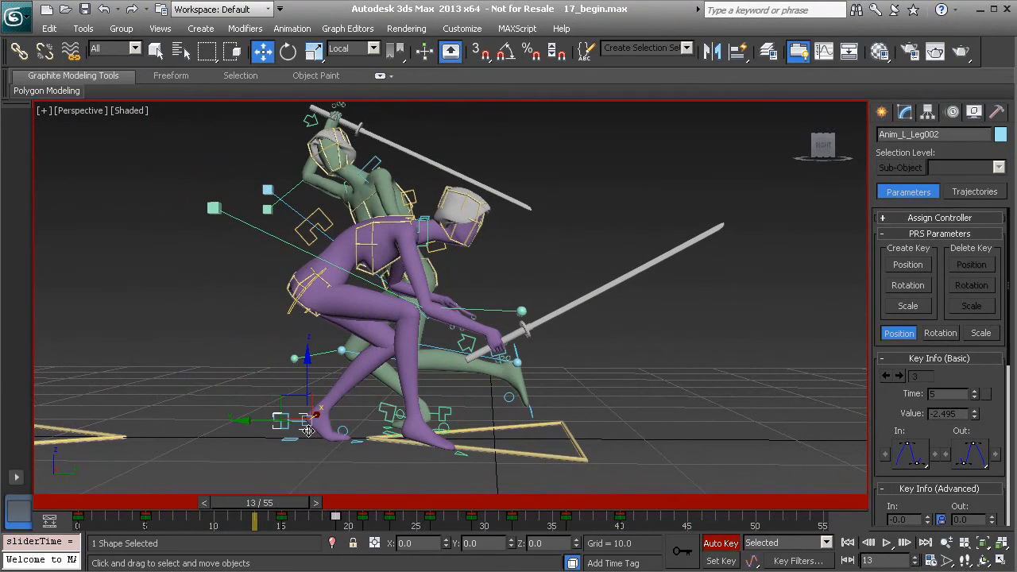
Move Anim_L_Leg002's frame 15 key back to about frame 8 so the left foot plants earlier, and scrub that range to check it.
{"action": "left_click_drag", "start_coordinate": [282, 512], "coordinate": [317, 509]}
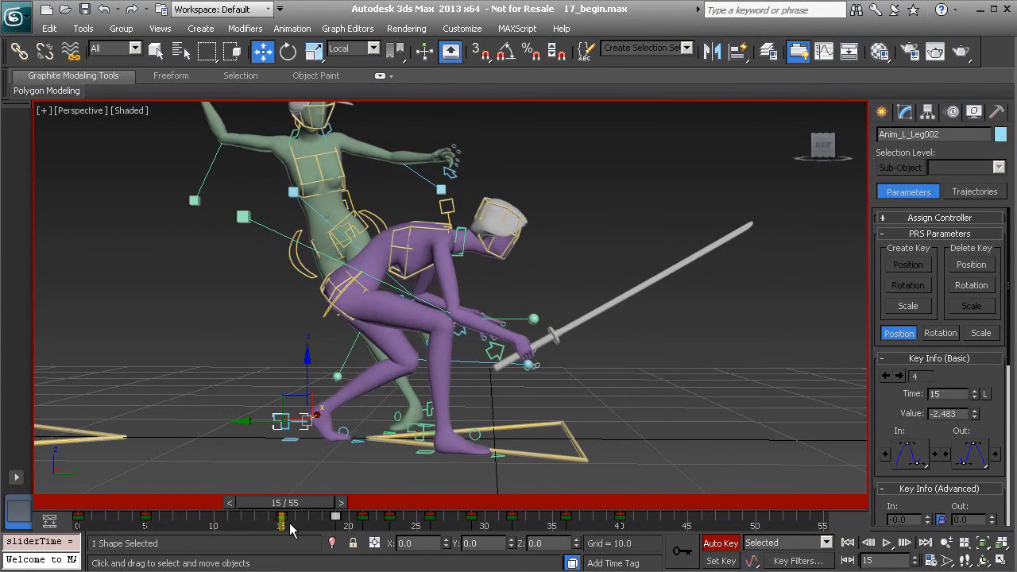
{"action": "mouse_move", "coordinate": [297, 505]}
{"action": "left_mouse_down"}
{"action": "mouse_move", "coordinate": [285, 505]}
{"action": "mouse_move", "coordinate": [297, 503]}
{"action": "left_mouse_up"}
{"action": "left_click", "coordinate": [281, 519]}
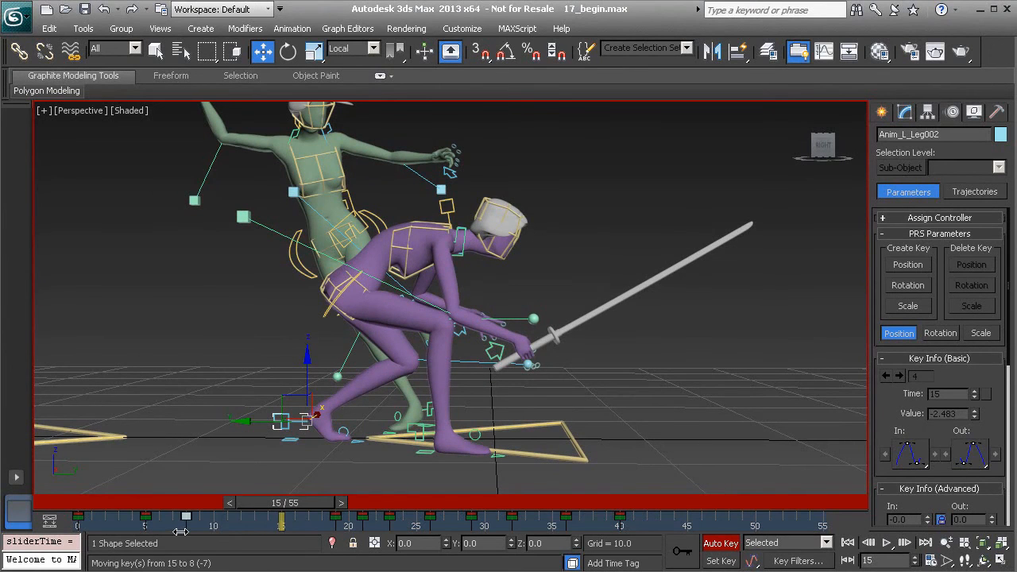
{"action": "left_click_drag", "start_coordinate": [174, 532], "coordinate": [173, 532]}
{"action": "left_click_drag", "start_coordinate": [290, 505], "coordinate": [140, 509]}
{"action": "left_click_drag", "start_coordinate": [166, 512], "coordinate": [206, 521]}
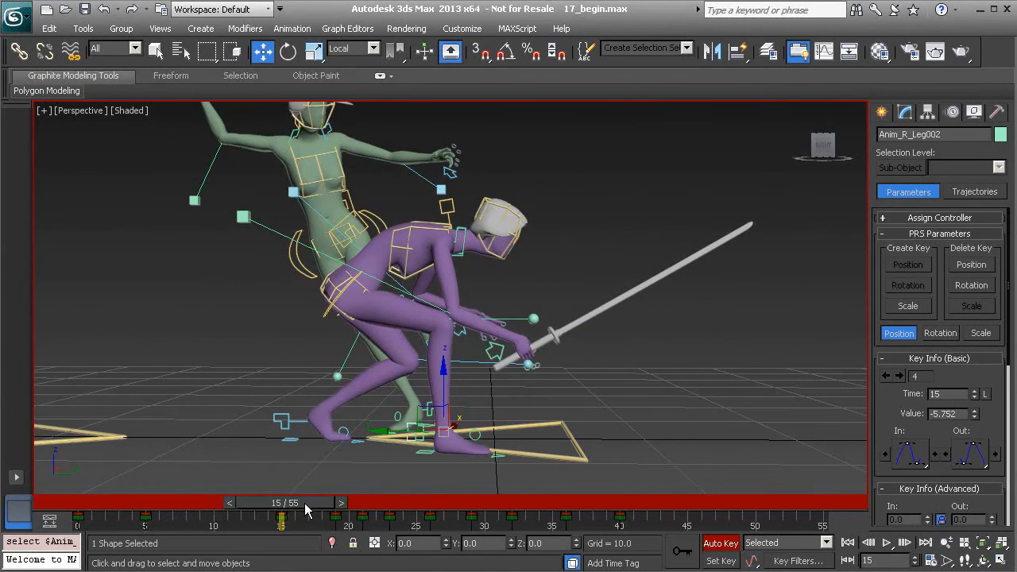
Select the villainess's right foot control, Anim_R_Leg002, and move its frame 15 key to frame 13.
{"action": "left_click_drag", "start_coordinate": [258, 501], "coordinate": [308, 515]}
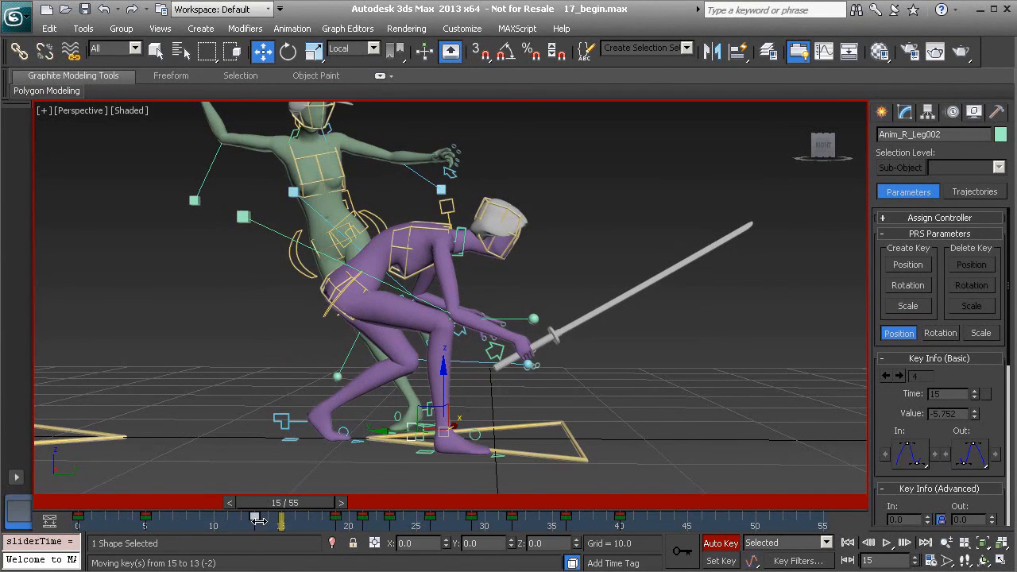
{"action": "mouse_move", "coordinate": [308, 511]}
{"action": "left_mouse_down"}
{"action": "mouse_move", "coordinate": [210, 499]}
{"action": "mouse_move", "coordinate": [316, 512]}
{"action": "mouse_move", "coordinate": [143, 505]}
{"action": "mouse_move", "coordinate": [310, 507]}
{"action": "mouse_move", "coordinate": [213, 509]}
{"action": "mouse_move", "coordinate": [338, 520]}
{"action": "mouse_move", "coordinate": [219, 520]}
{"action": "mouse_move", "coordinate": [304, 530]}
{"action": "left_mouse_up"}
{"action": "key", "text": "w"}
Clear the selection, play the whole fight from the start with both characters in view, and return to frame 0.
{"action": "scroll", "coordinate": [353, 392], "scroll_direction": "down", "scroll_amount": 5}
{"action": "left_click_drag", "start_coordinate": [306, 494], "coordinate": [107, 502]}
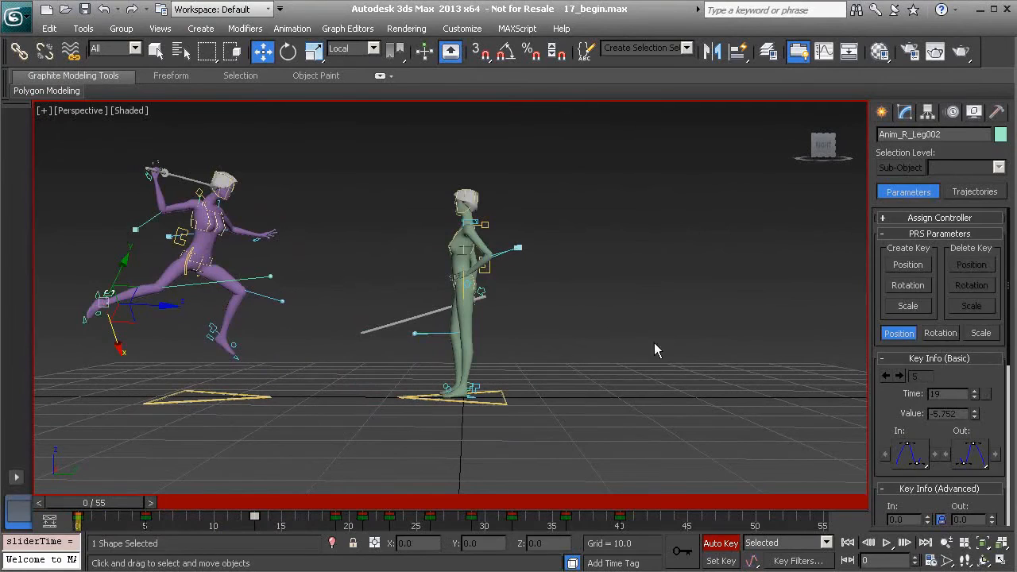
{"action": "left_click", "coordinate": [886, 543]}
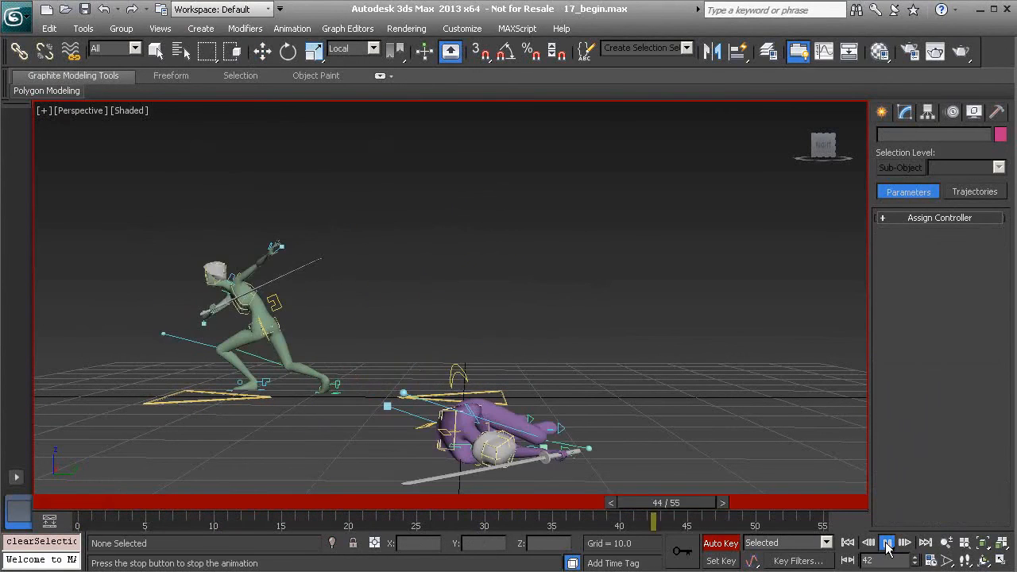
{"action": "mouse_move", "coordinate": [365, 310]}
{"action": "middle_mouse_down", "text": "alt"}
{"action": "mouse_move", "coordinate": [491, 318]}
{"action": "mouse_move", "coordinate": [518, 307]}
{"action": "mouse_move", "coordinate": [477, 327]}
{"action": "mouse_move", "coordinate": [359, 318]}
{"action": "mouse_move", "coordinate": [359, 307]}
{"action": "middle_mouse_up", "text": "alt"}
{"action": "left_click", "coordinate": [885, 543]}
{"action": "left_click", "coordinate": [847, 543]}
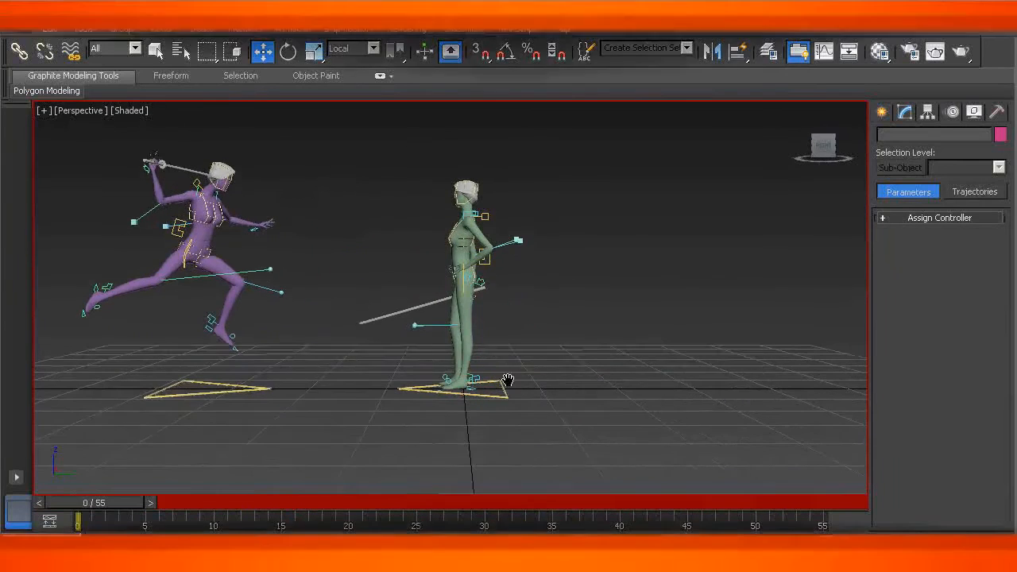